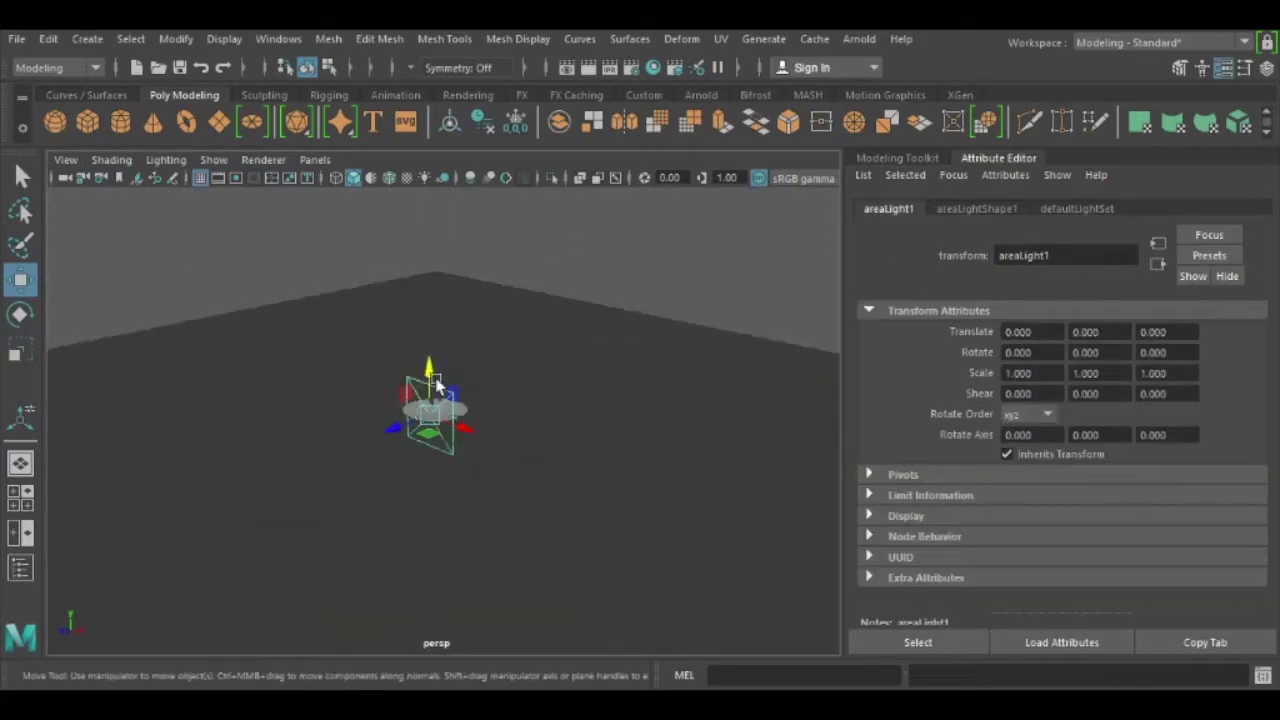
Step: Set the area light's Intensity, save, and deselect to view the green lily pad
click(1028, 440)
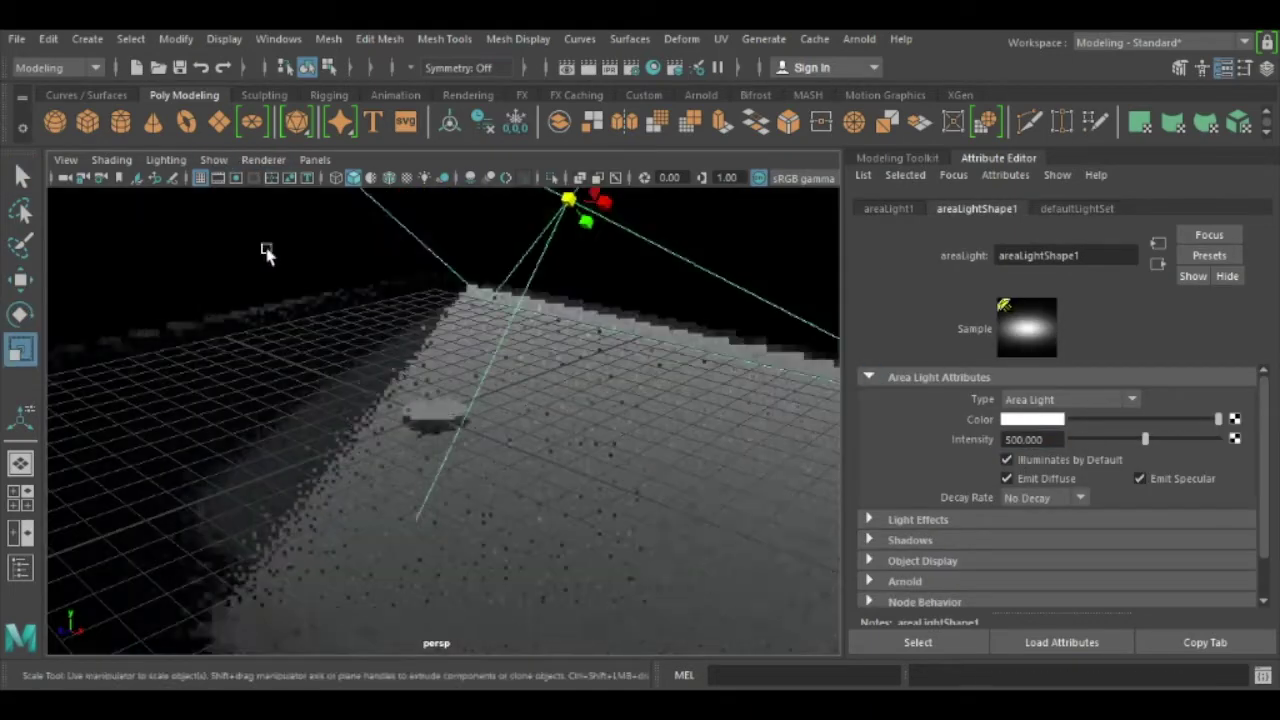
click(391, 225)
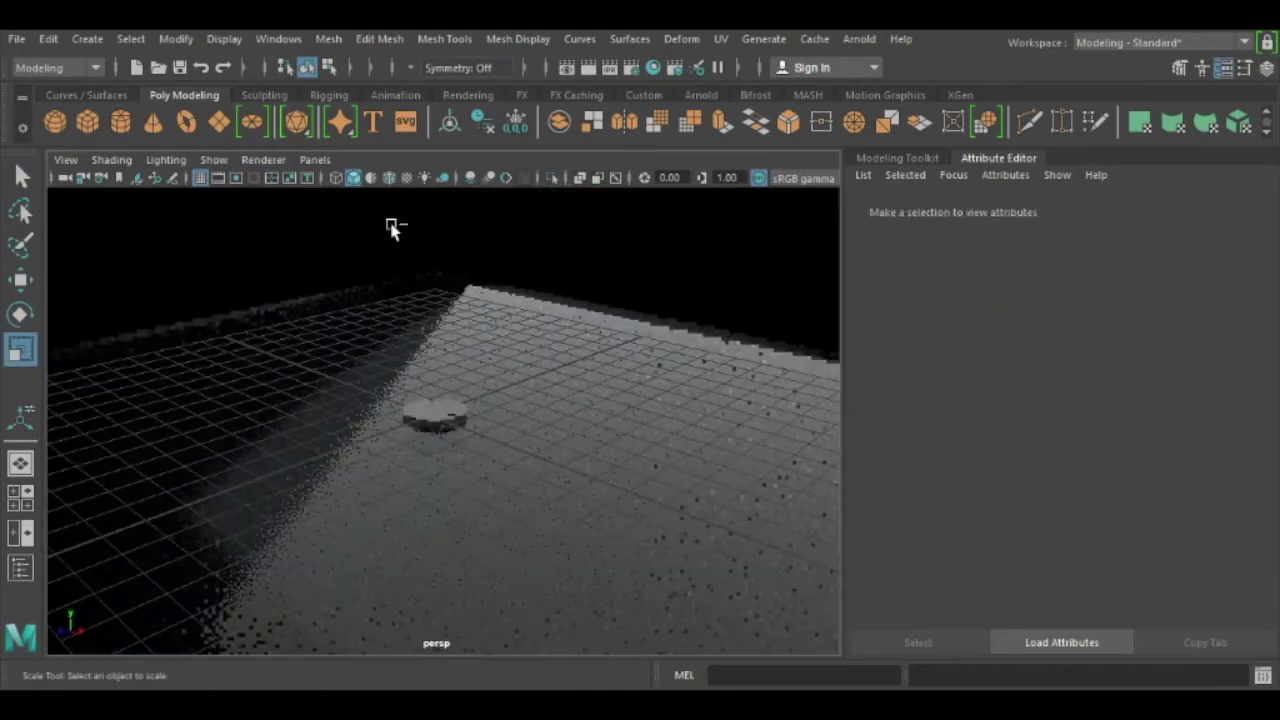
key(w)
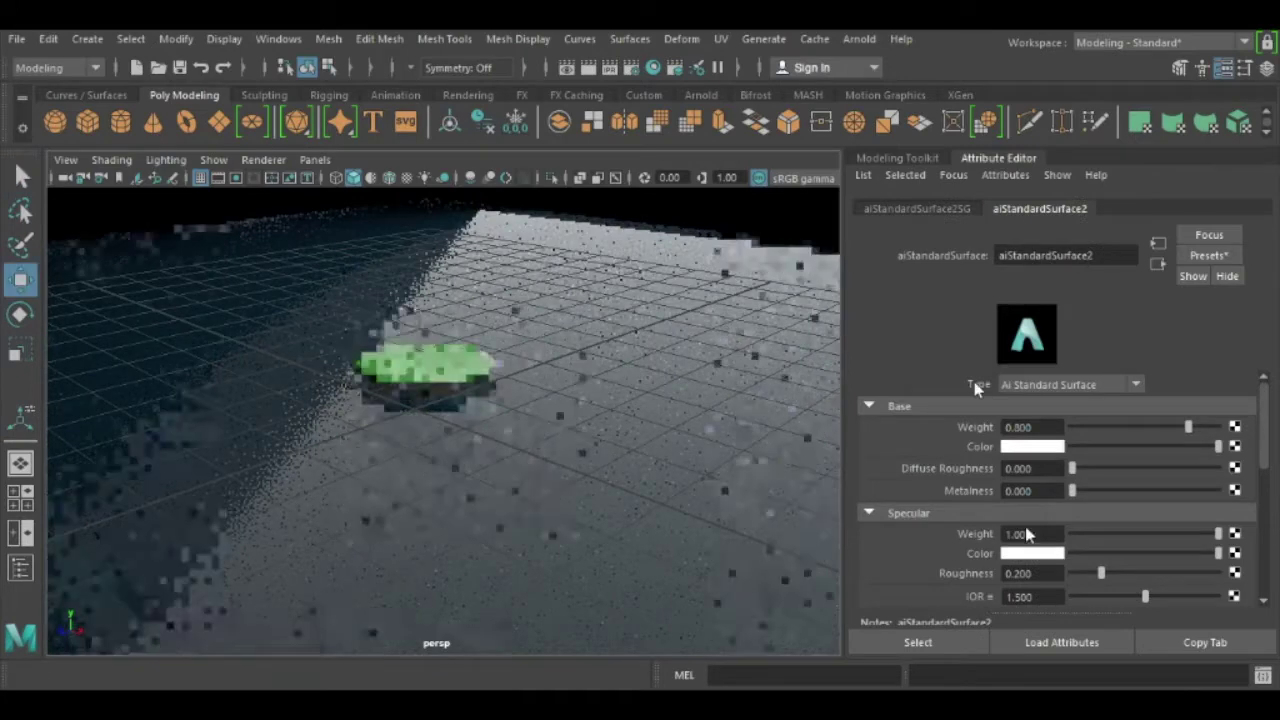
key(ctrl+s)
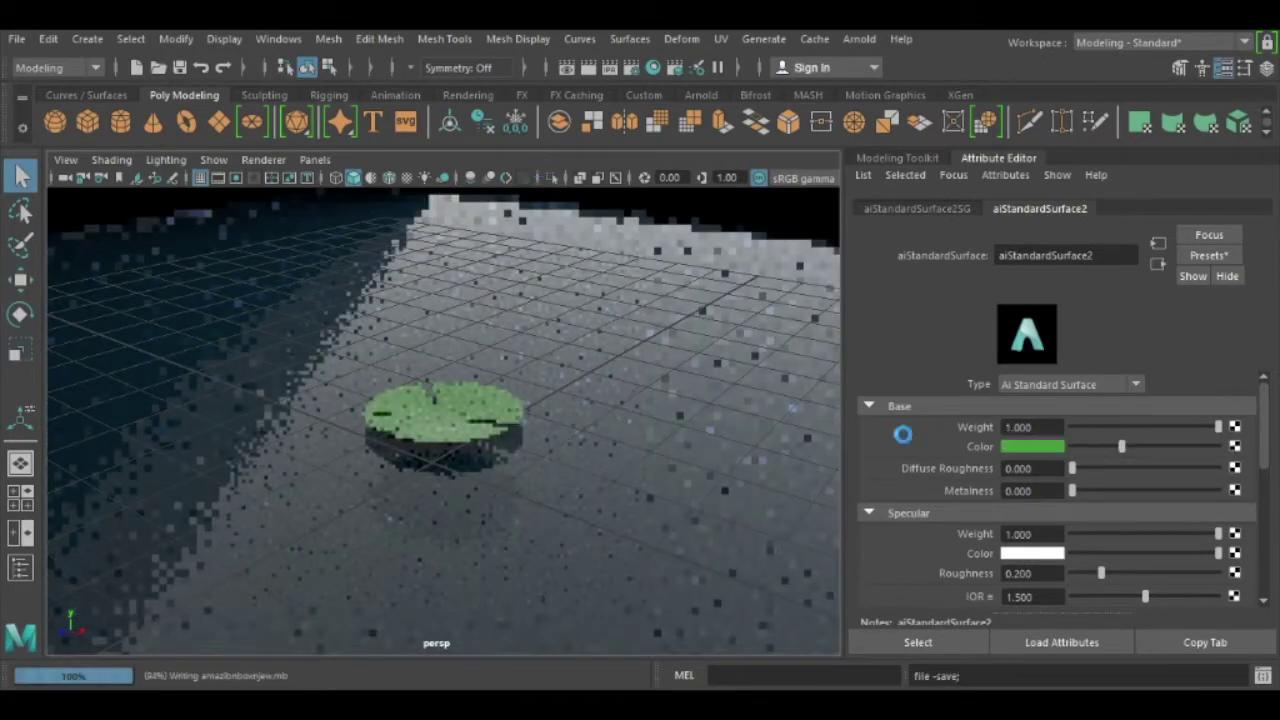
click(270, 195)
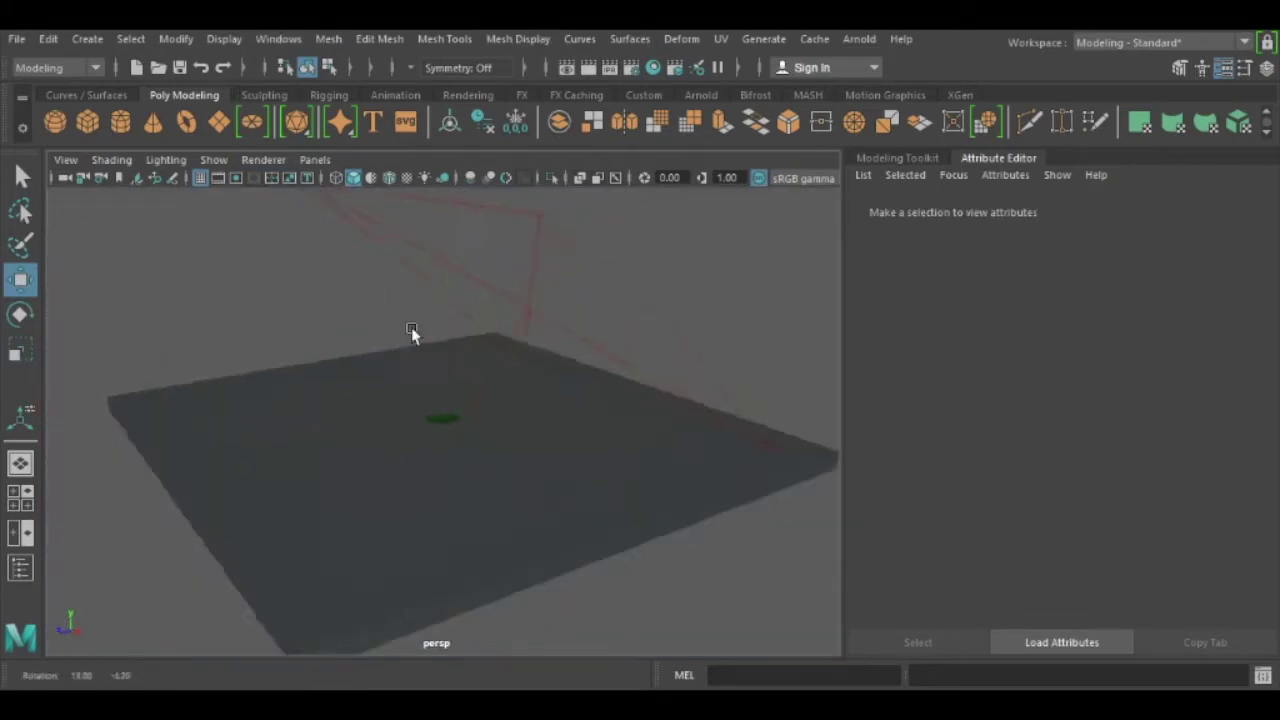
Step: Shrink the second area light and make it pink at intensity 500
click(337, 392)
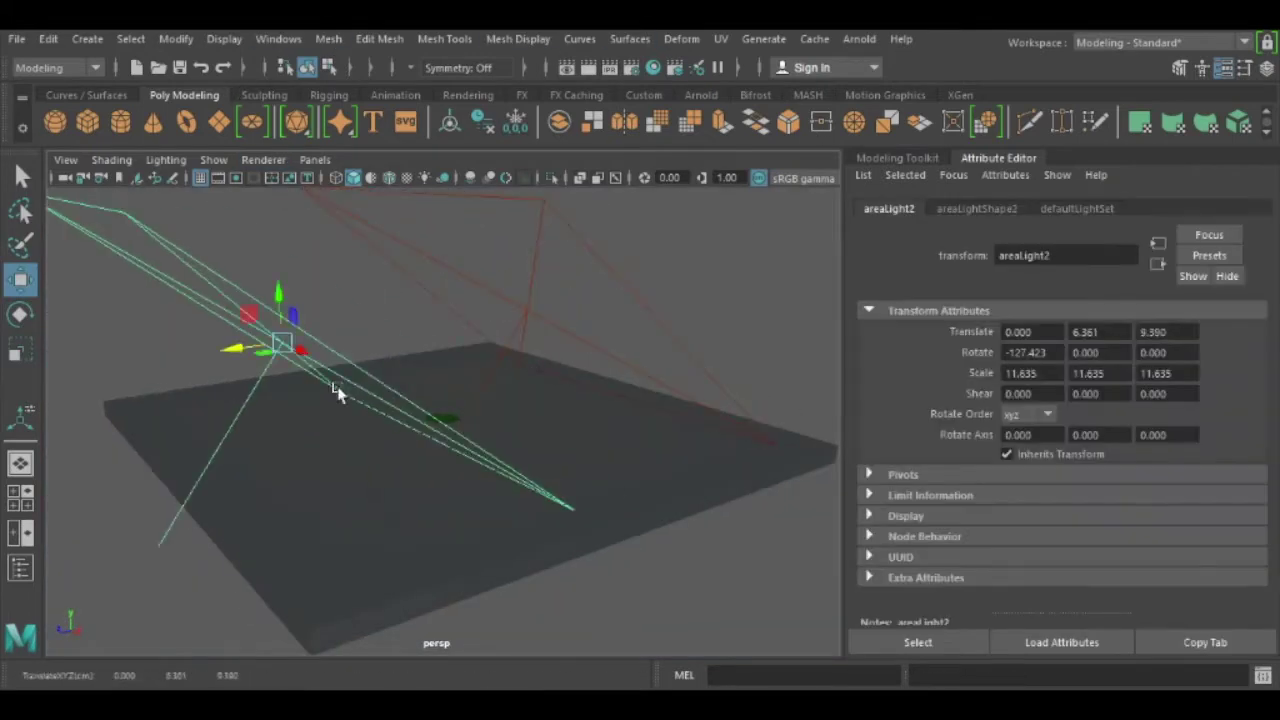
key(r)
scroll(305, 370, up, 2)
drag(195, 292, 172, 290)
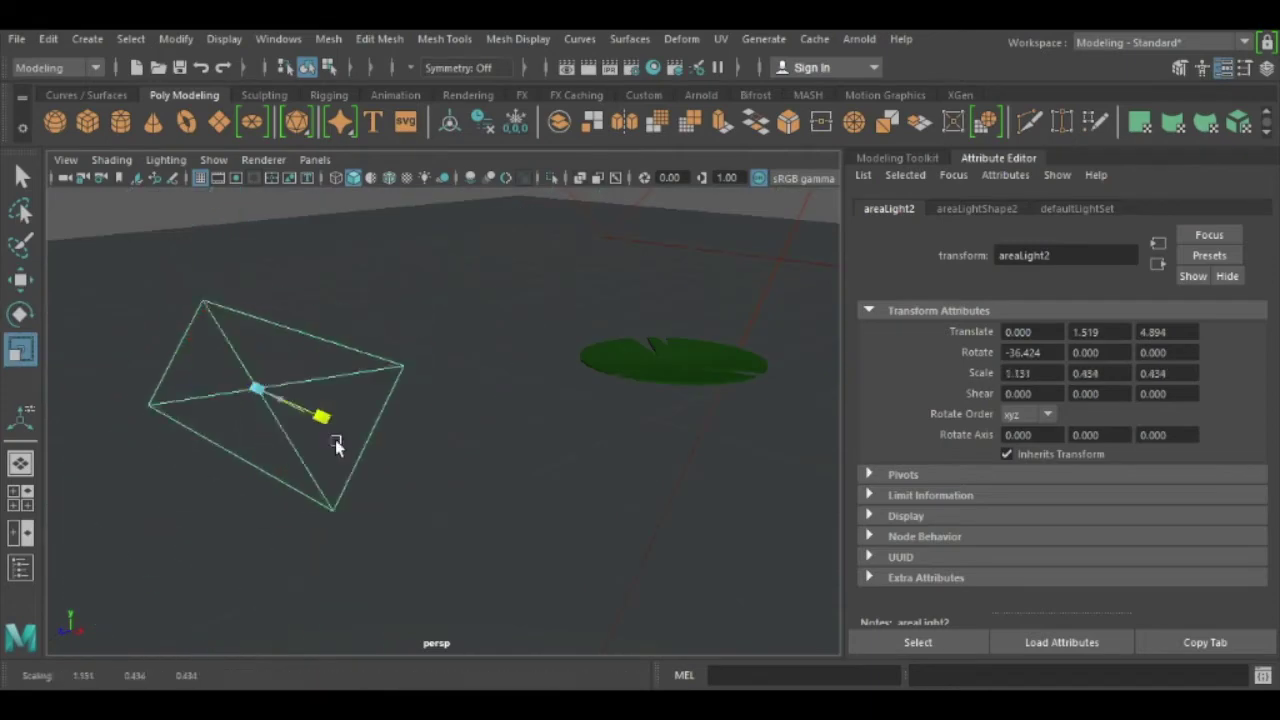
click(977, 208)
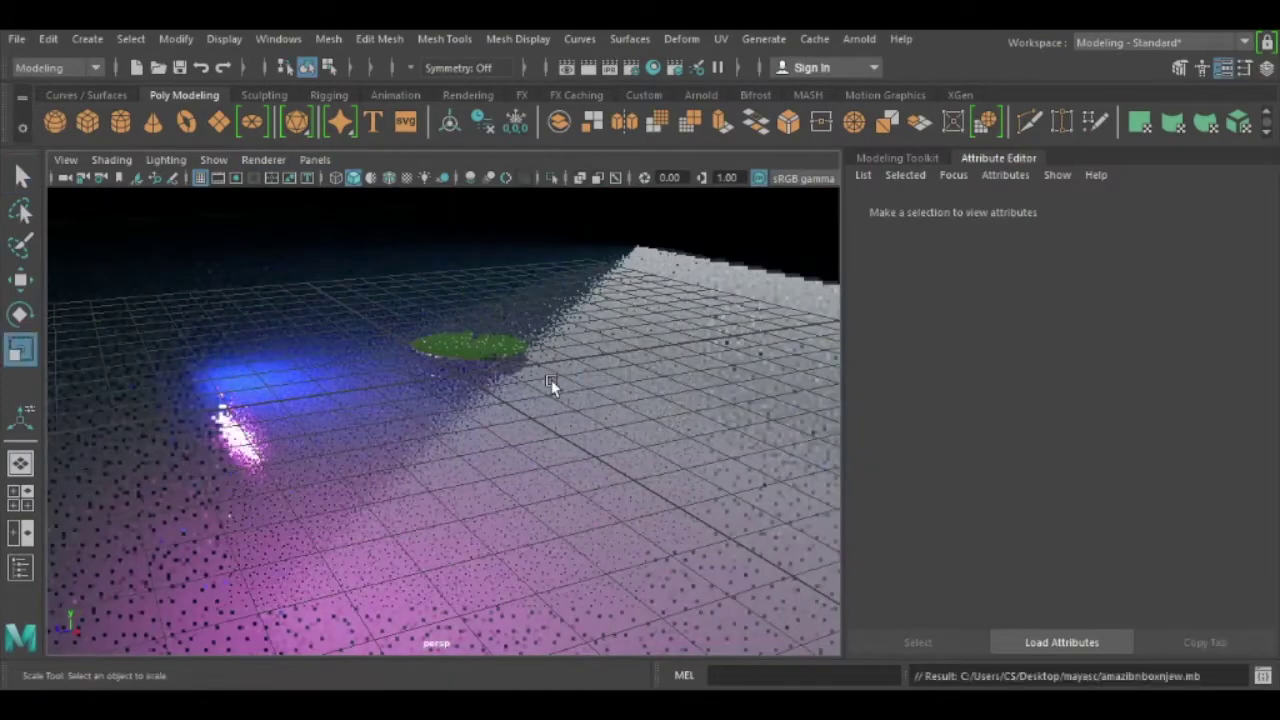
click(87, 38)
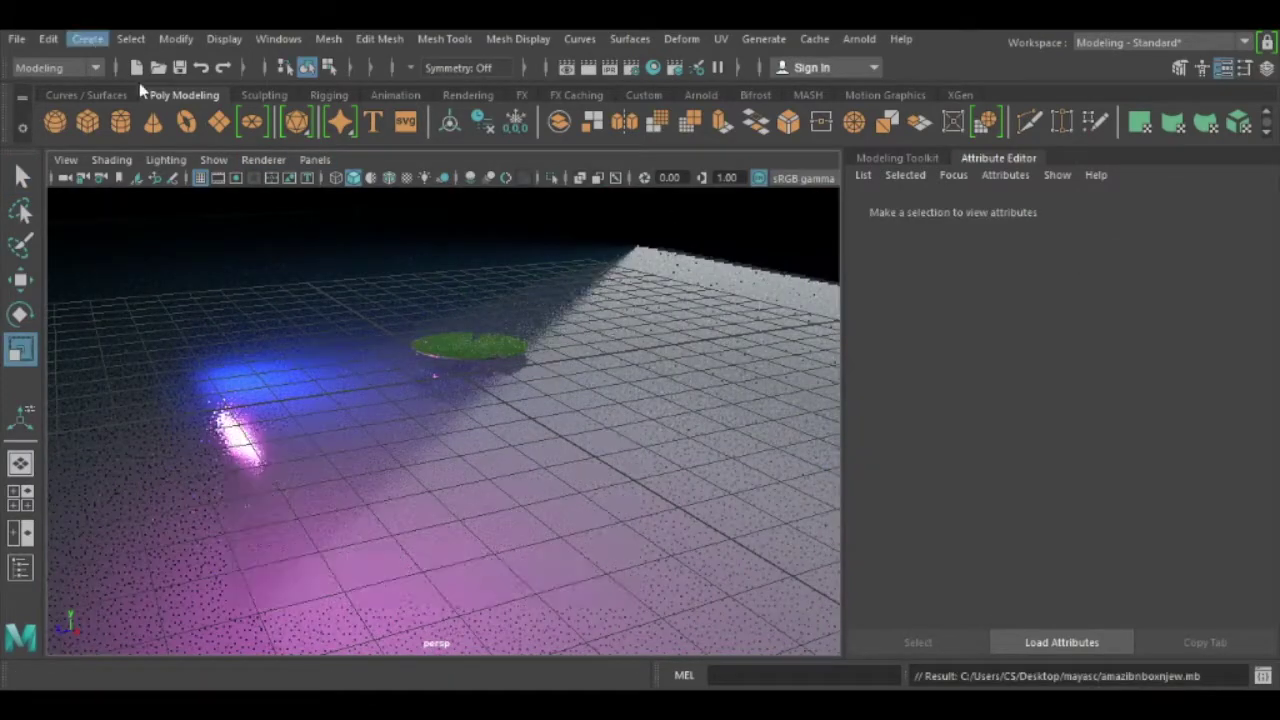
Step: Place point lights near the lily pad: a peach one at intensity 10 and a white one at 20
click(139, 82)
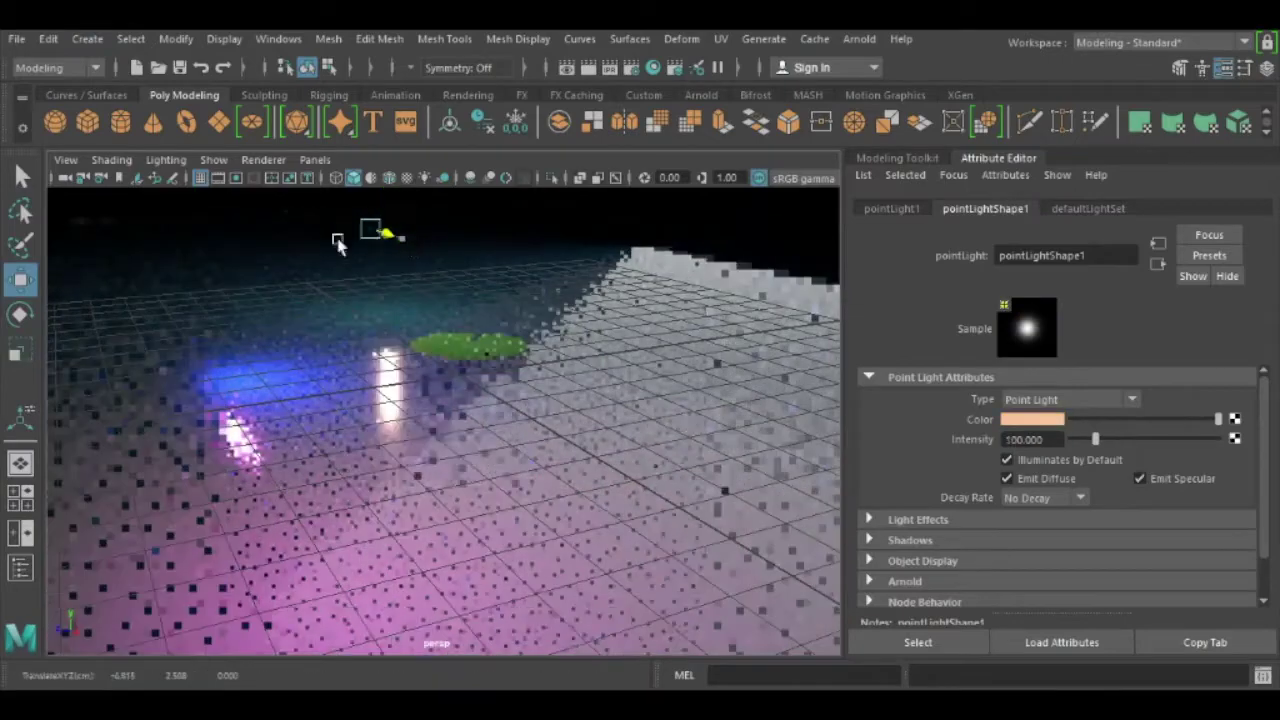
key(w)
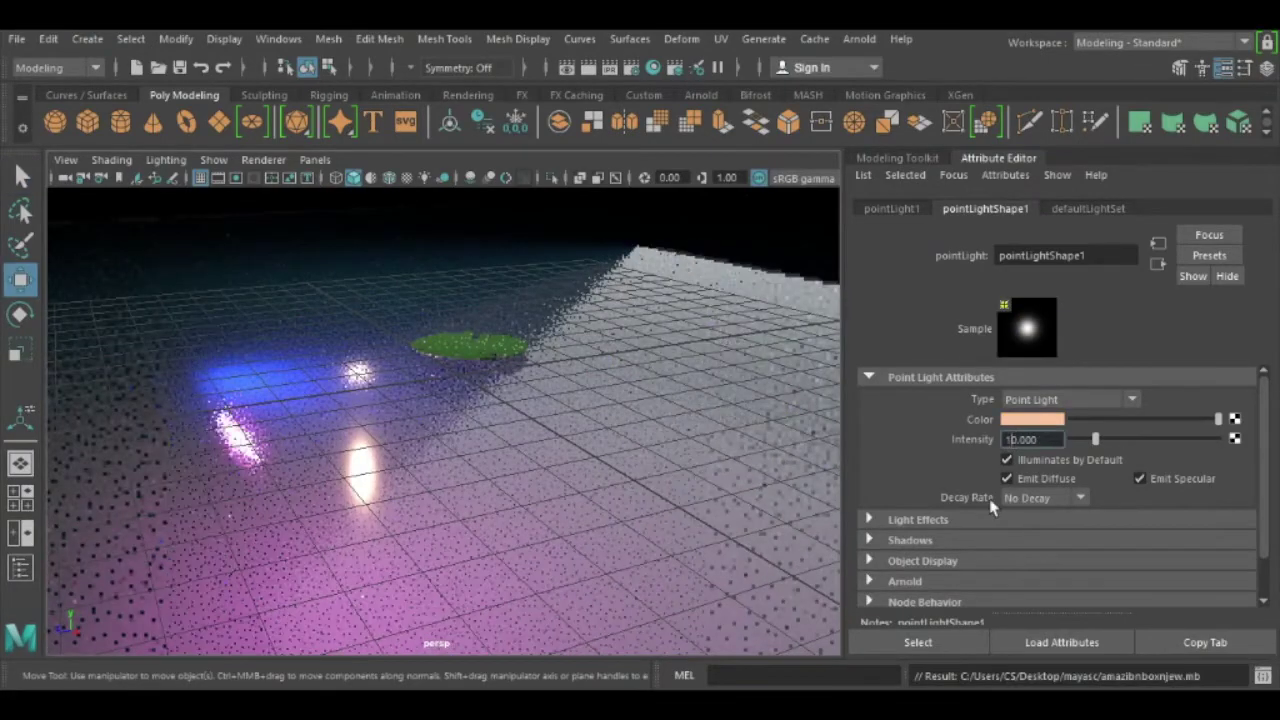
key(q)
click(490, 355)
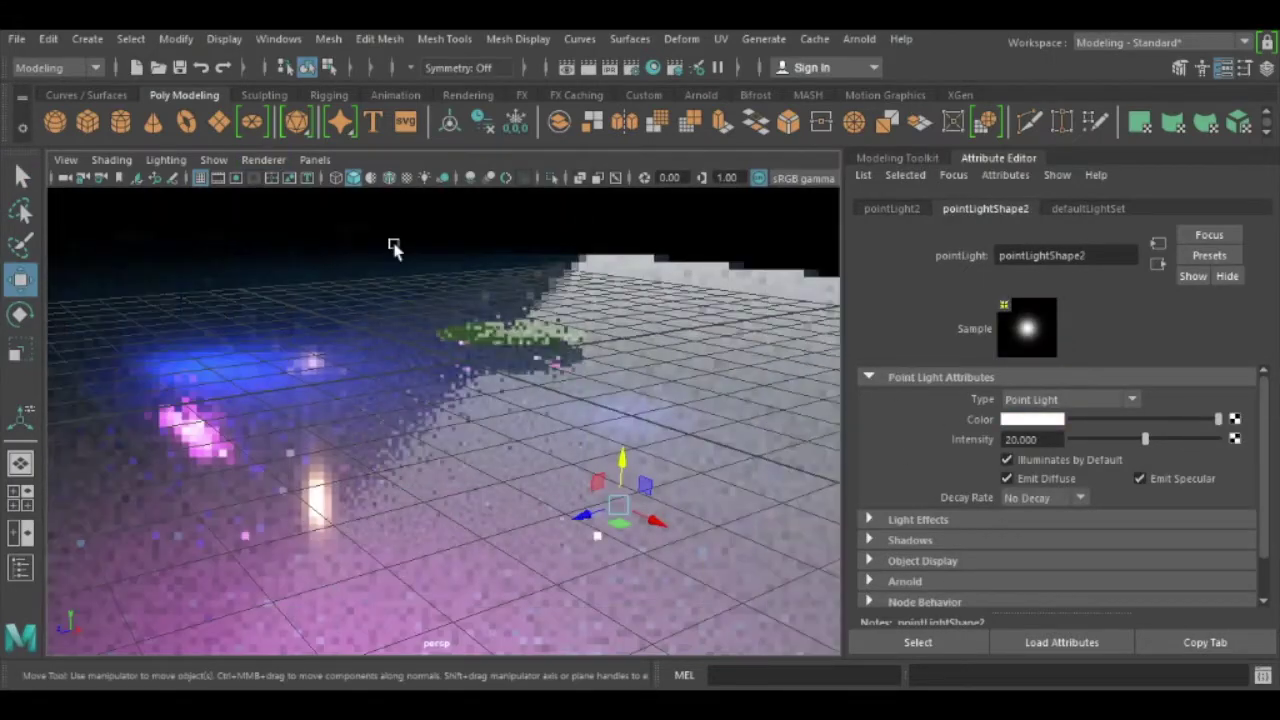
click(392, 247)
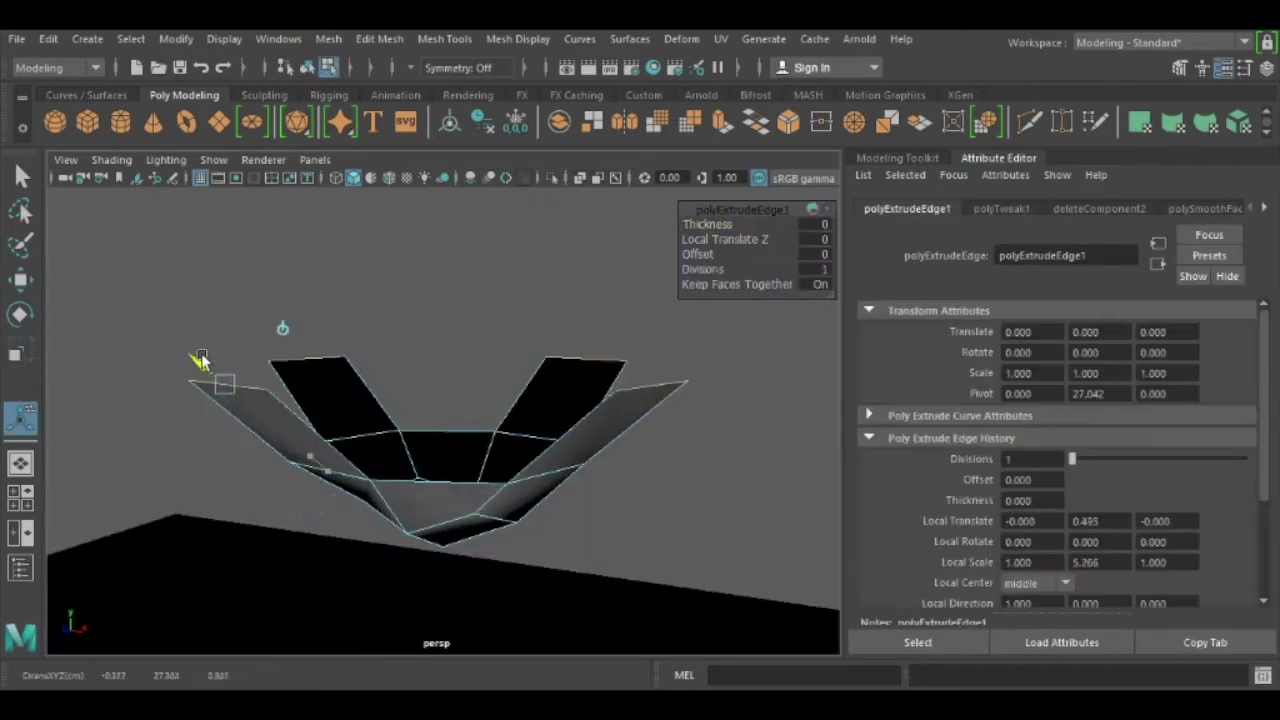
Step: Flatten the extruded bowl into a compact lotus base and save the scene
drag(437, 352, 100, 440)
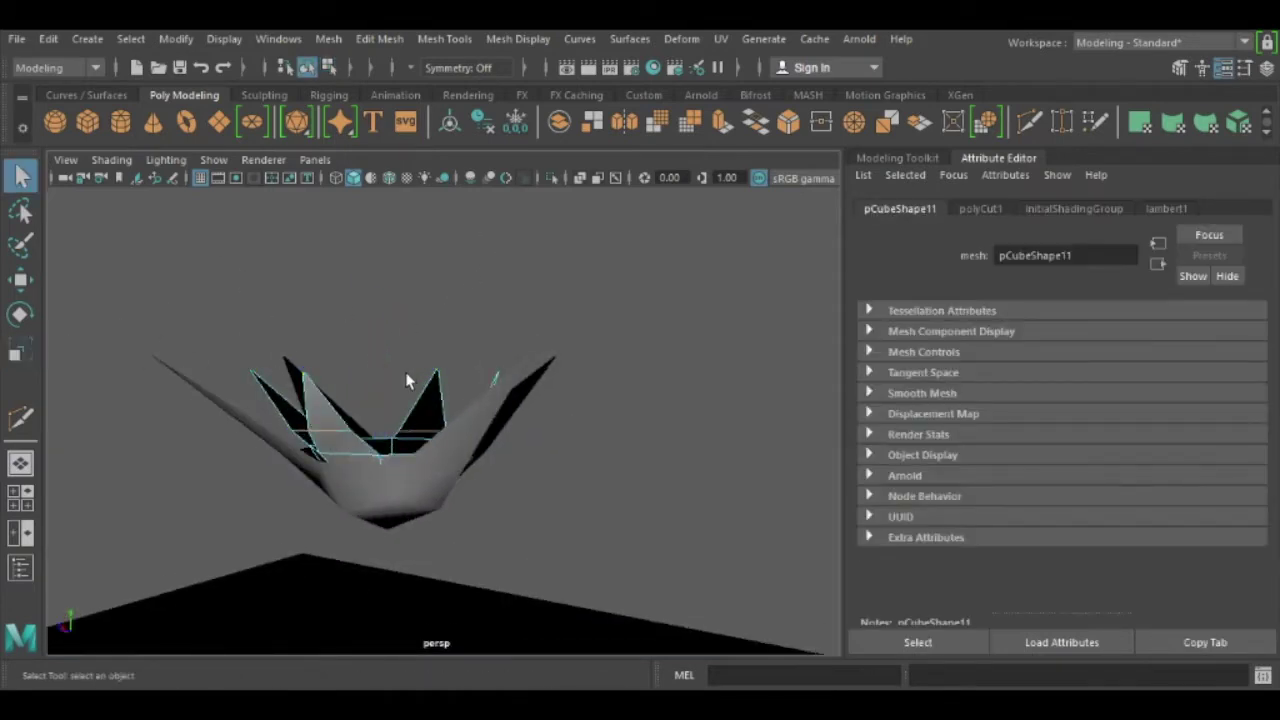
key(ctrl+s)
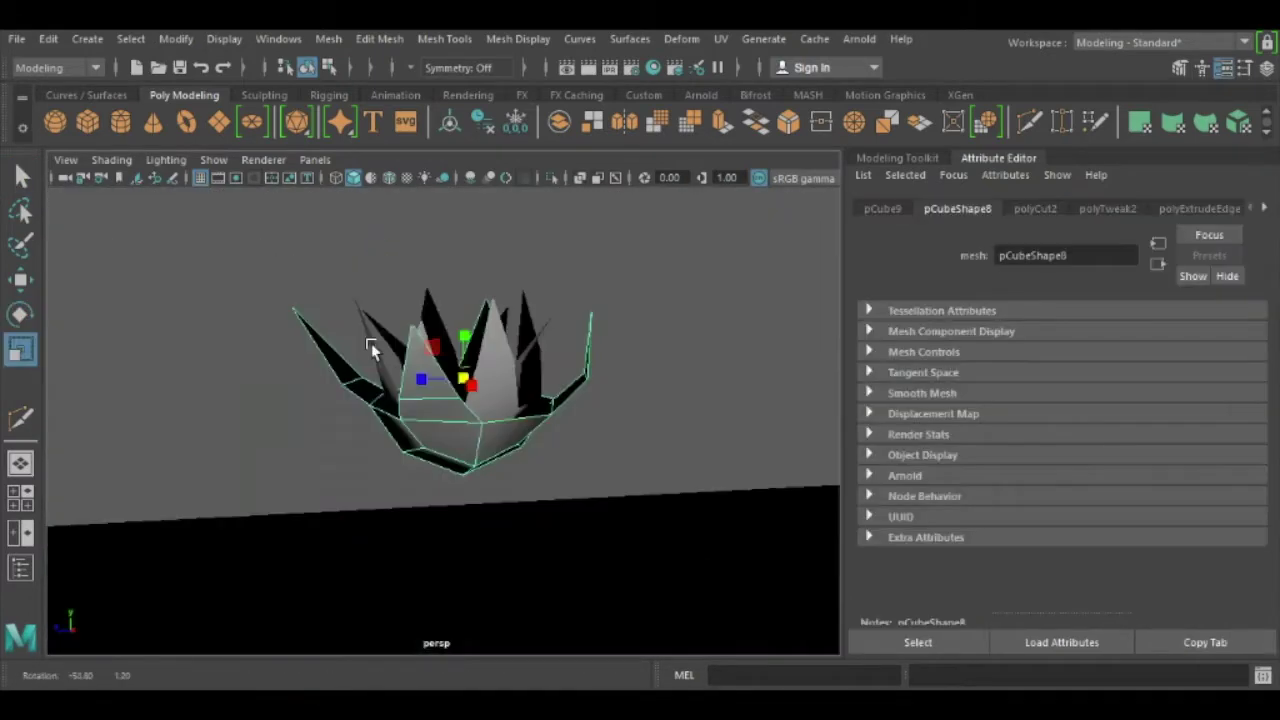
Step: Select the lotus petal mesh, rotate it, and frame its faces to inspect the petals
click(19, 281)
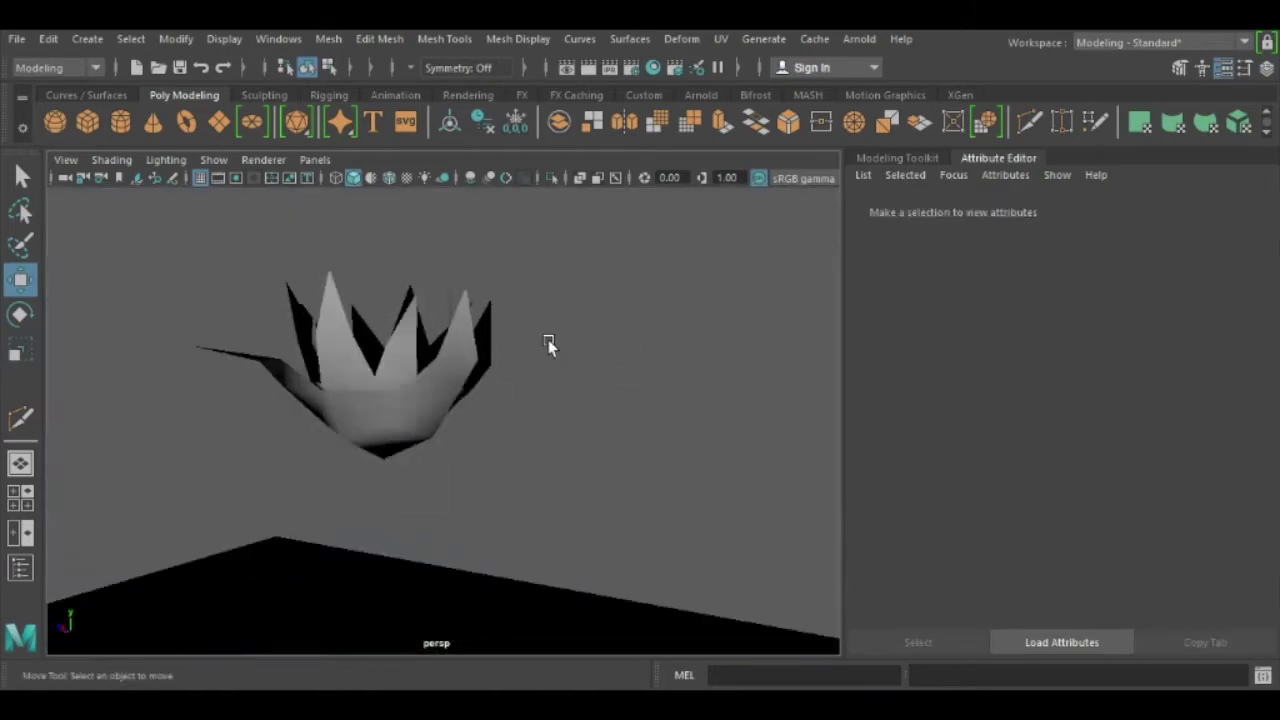
click(368, 424)
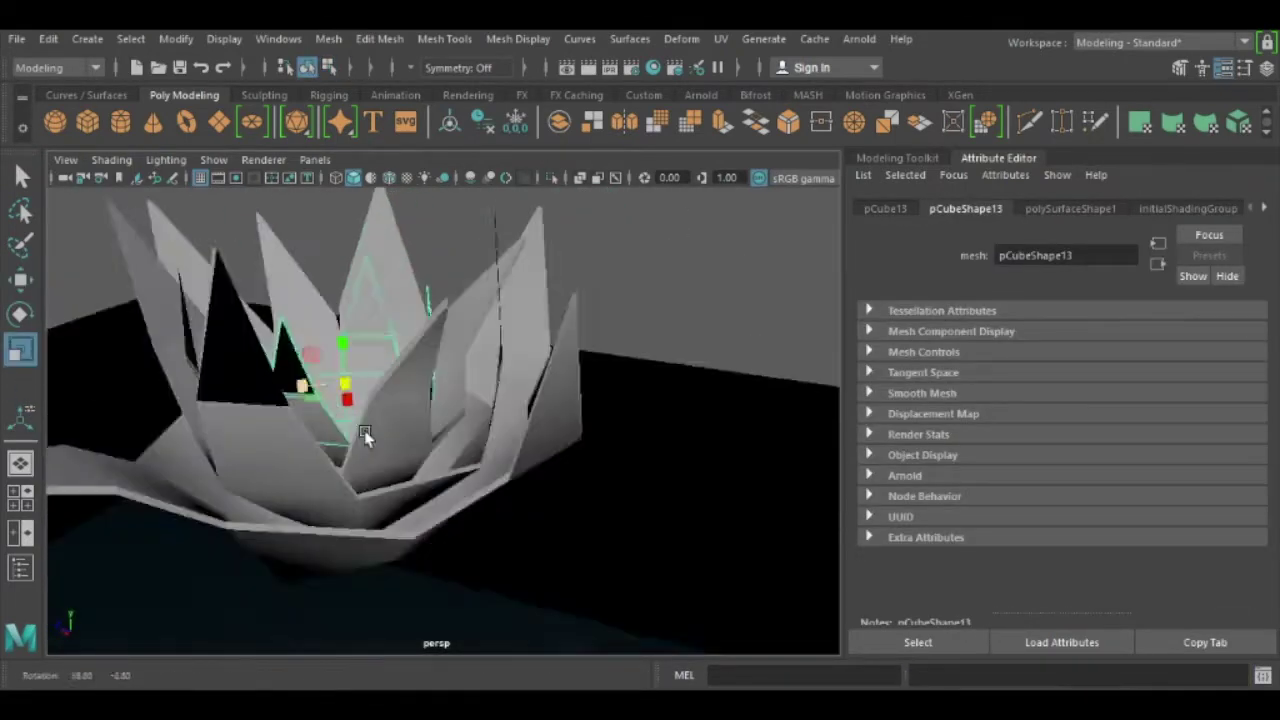
click(22, 313)
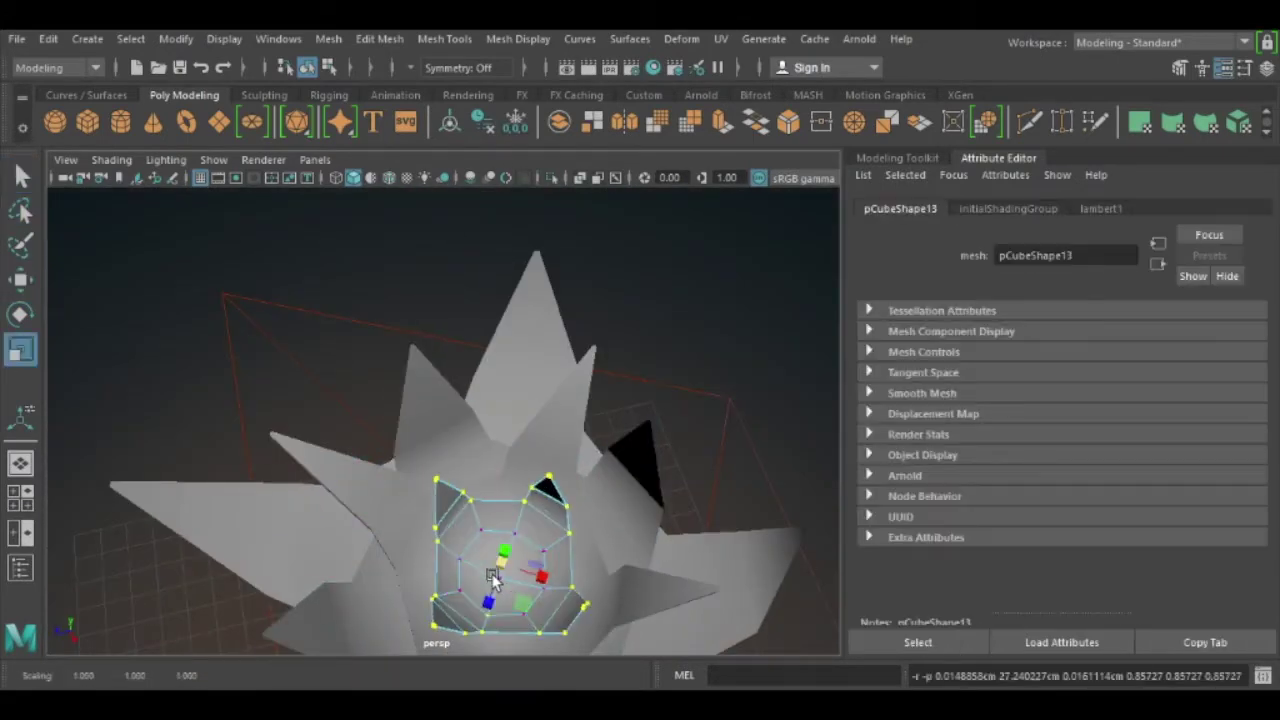
key(f)
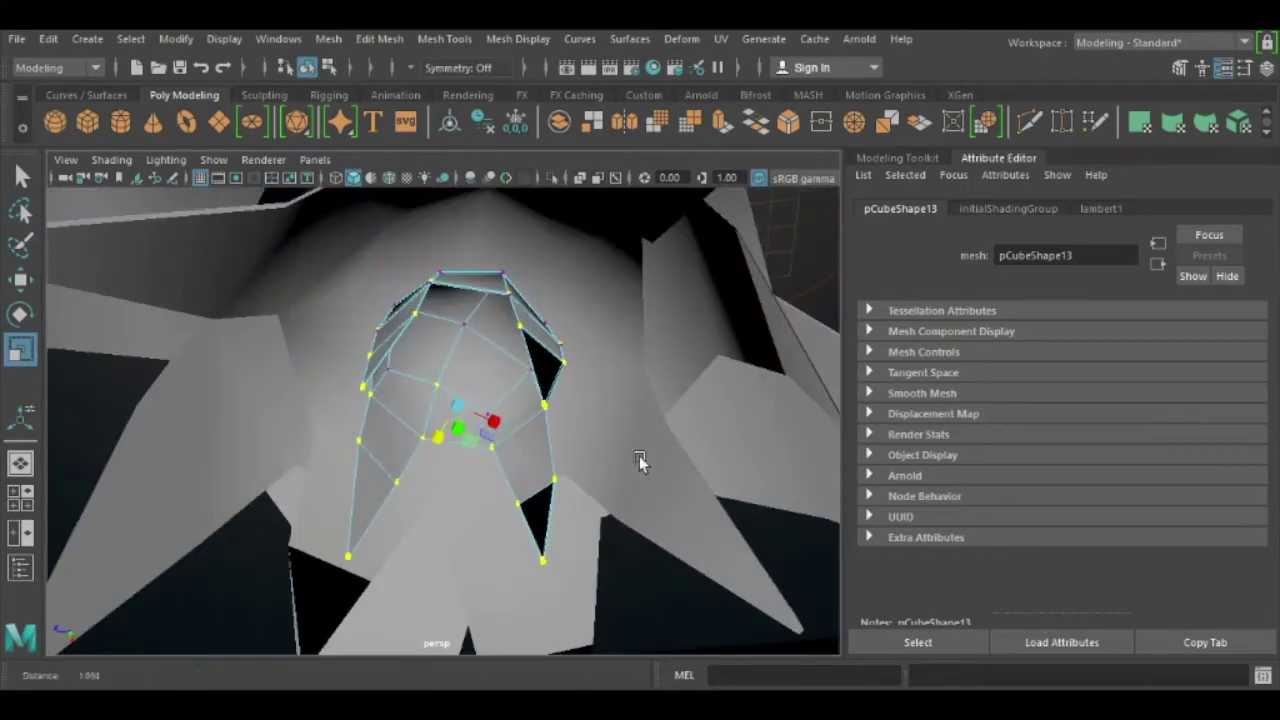
mouse_move(461, 428)
alt+mouse_down()
mouse_move(471, 300)
mouse_move(523, 486)
mouse_move(563, 540)
mouse_move(394, 500)
alt+mouse_up()
mouse_move(380, 443)
alt+mouse_down()
mouse_move(374, 363)
mouse_move(372, 390)
mouse_move(418, 300)
alt+mouse_up()
Step: Return to whole-object selection and orbit out to see the entire flower
key(F8)
alt+drag(359, 507, 611, 390)
scroll(611, 390, down, 5)
scroll(409, 412, up, 5)
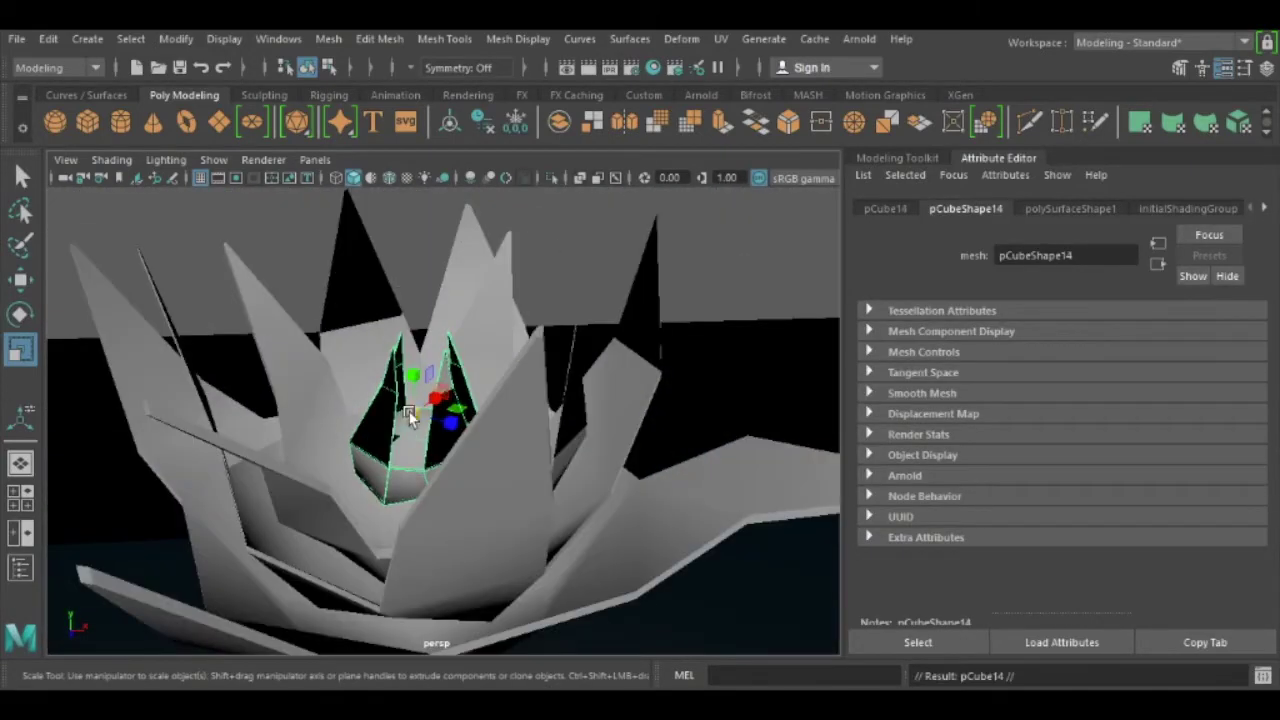
scroll(409, 412, down, 6)
Step: Select the outer and inner petal meshes with the Move tool
key(alt+b)
key(w)
click(451, 526)
click(451, 386)
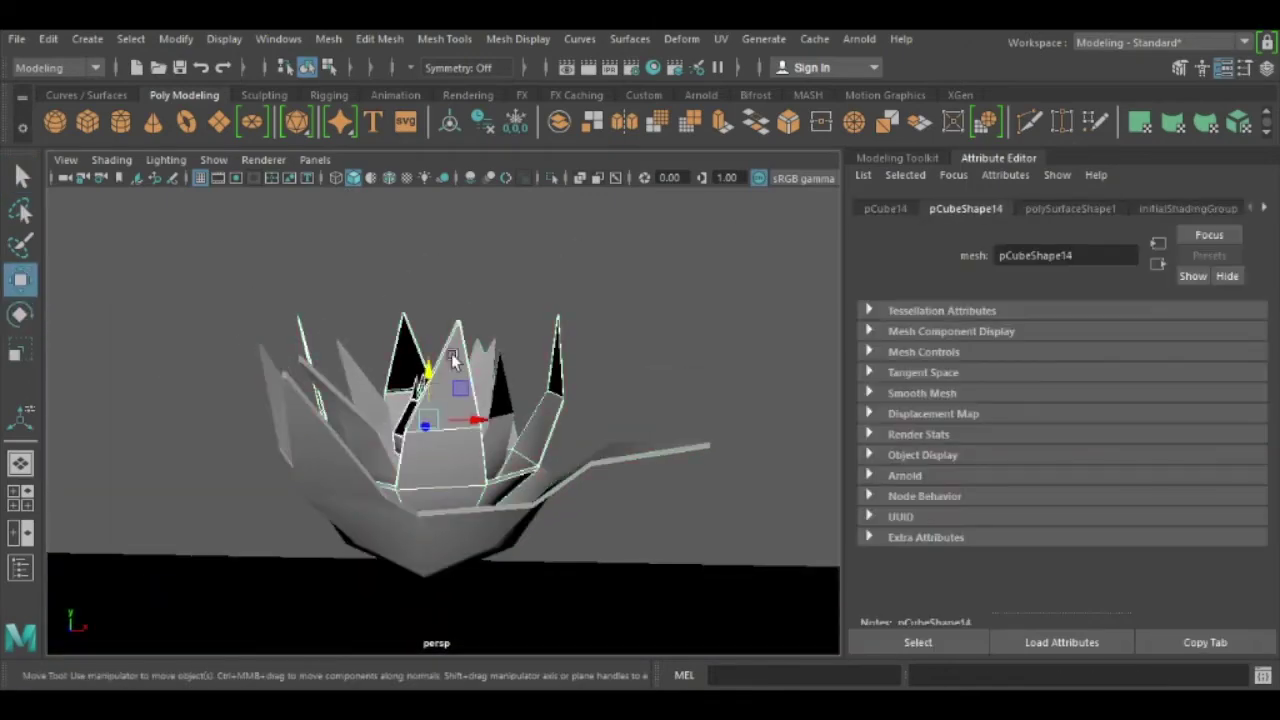
scroll(427, 458, up, 3)
key(w)
click(423, 400)
Step: Marquee-select the whole lotus plant and save the scene
scroll(371, 323, down, 5)
drag(361, 352, 600, 497)
key(alt+b)
key(q)
key(ctrl+s)
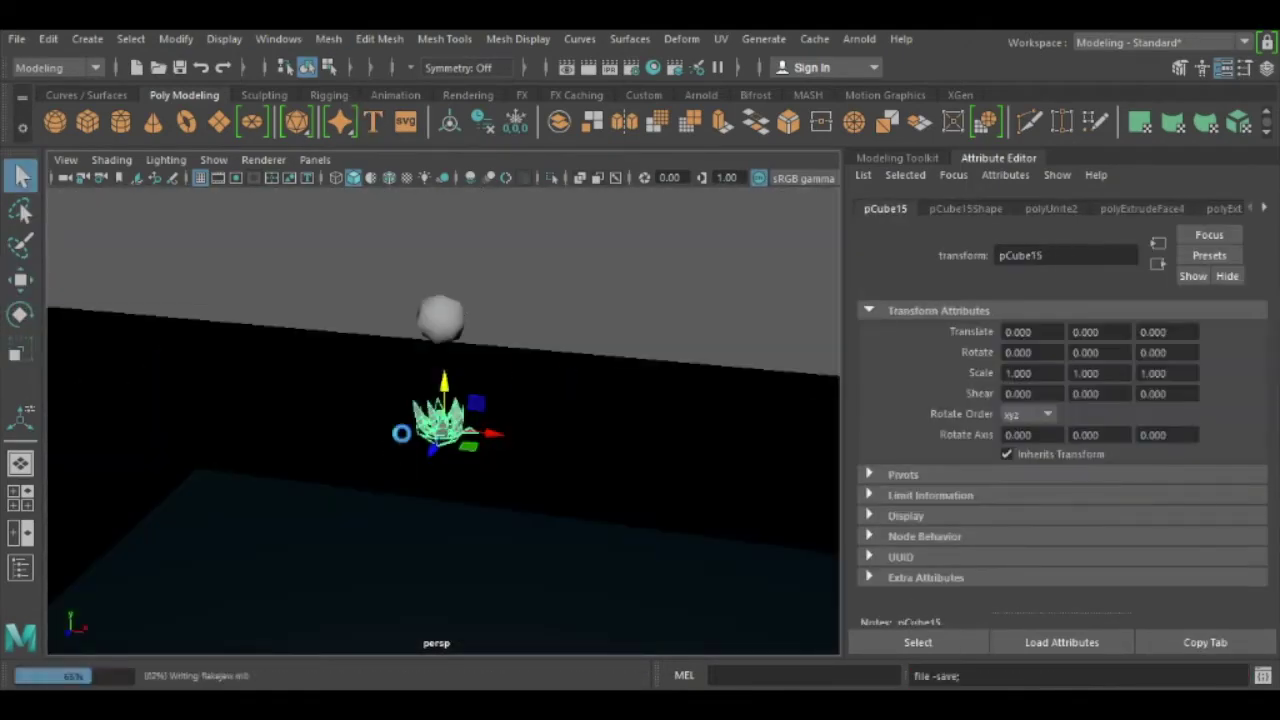
Step: Select the lotus plant and cycle the viewport background shade
mouse_move(606, 432)
alt+mouse_down()
mouse_move(500, 480)
mouse_move(432, 418)
mouse_move(480, 428)
mouse_move(424, 378)
mouse_move(400, 330)
alt+mouse_up()
click(480, 500)
key(alt+b)
key(w)
key(alt+b)
Step: Start the live render preview and select the lotus bud's mesh light
key(alt+b)
click(364, 287)
key(alt+b)
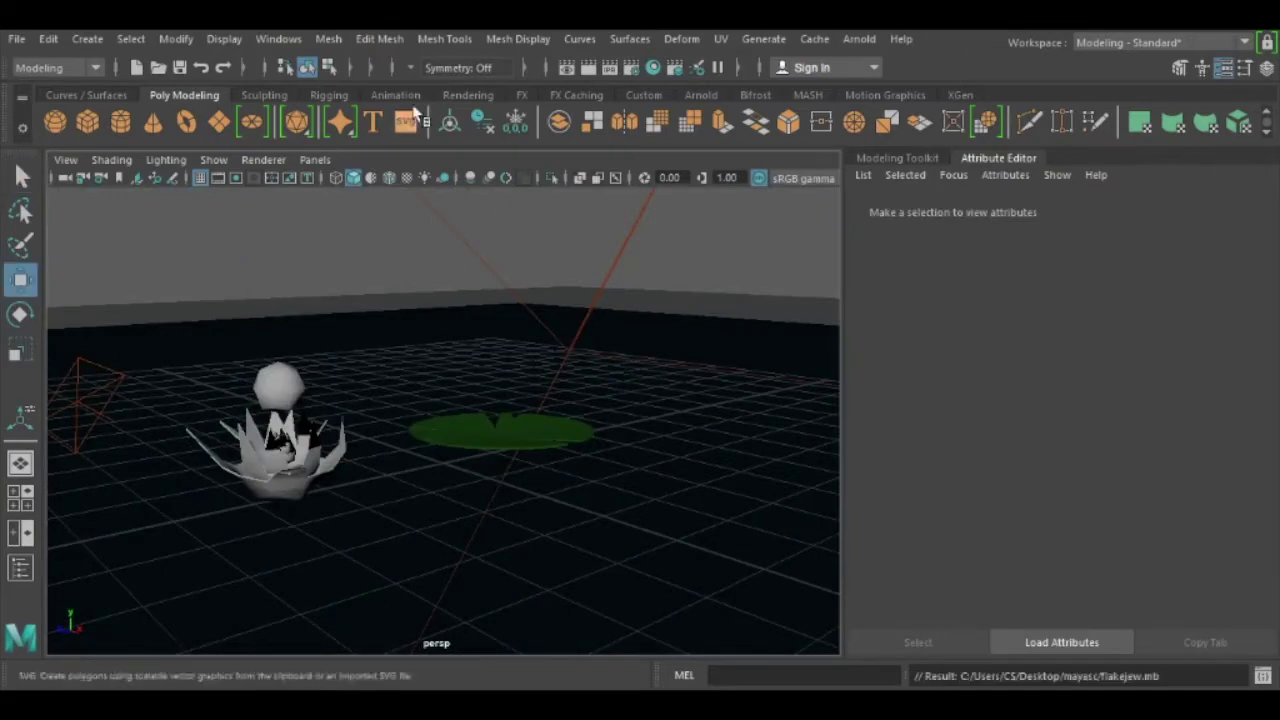
key(alt+b)
click(281, 366)
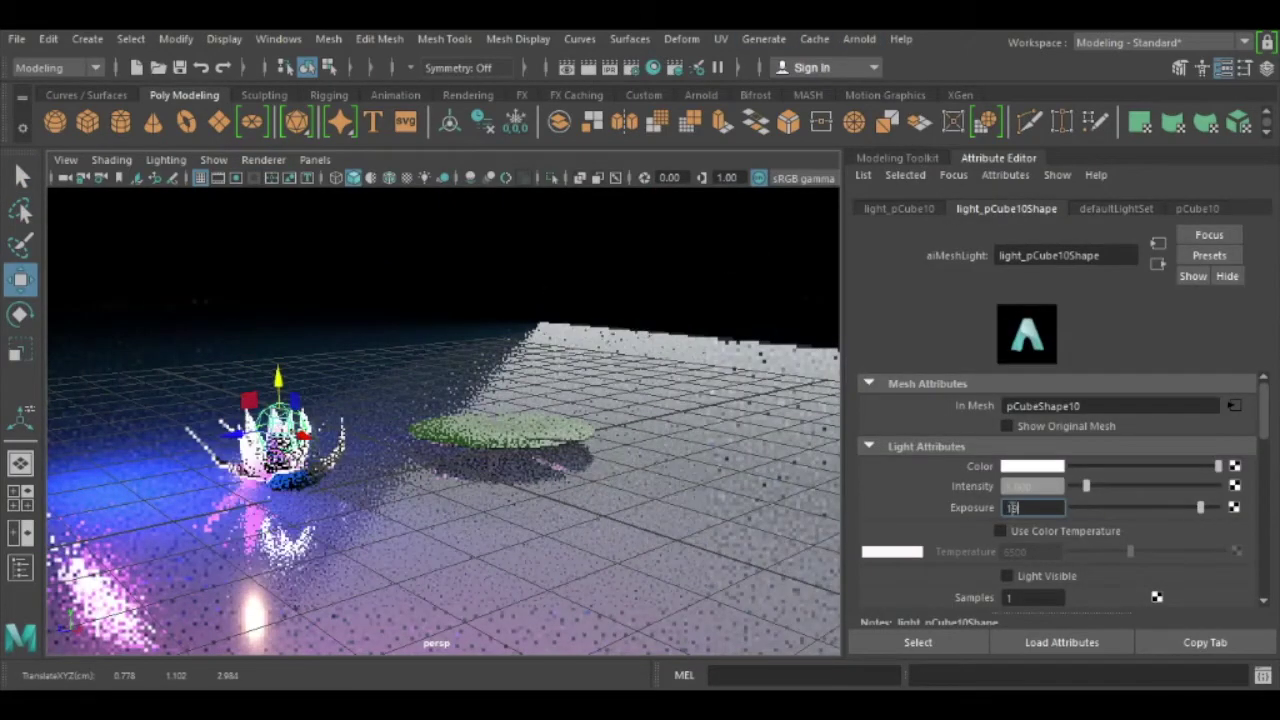
key(ctrl+z)
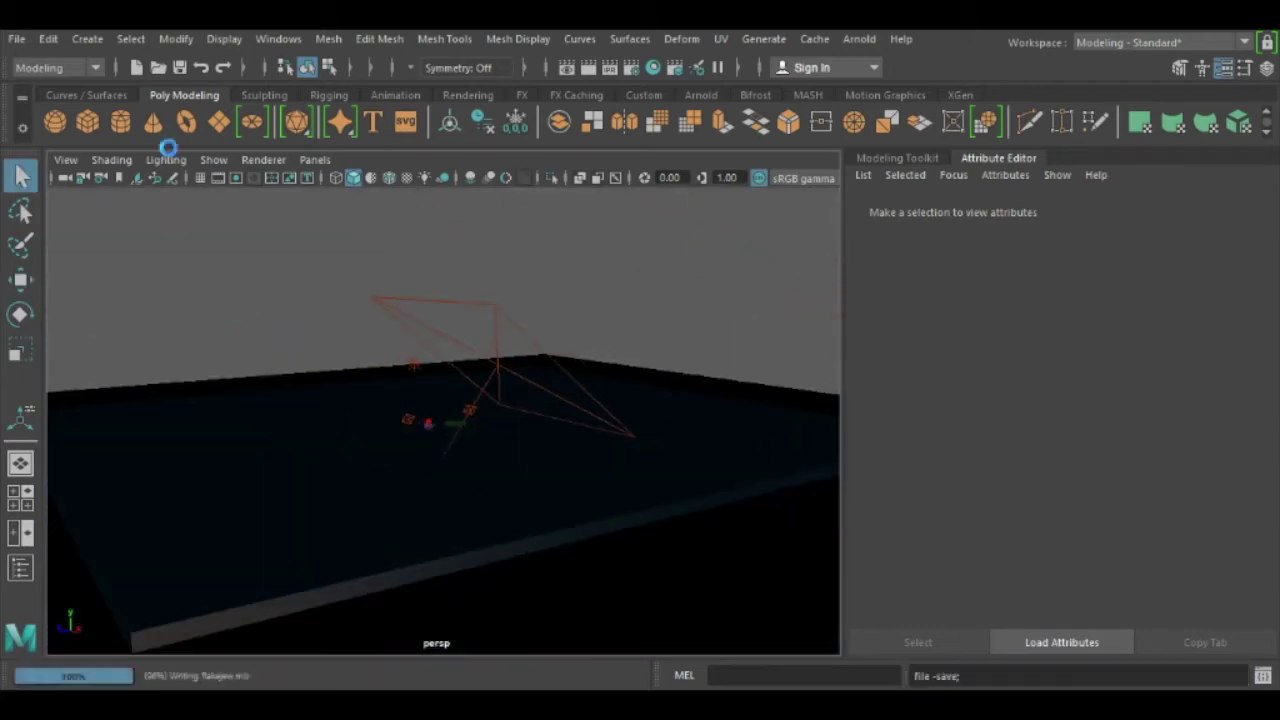
Step: Frame the view on the box-head character and switch to the Rotate tool
key(f)
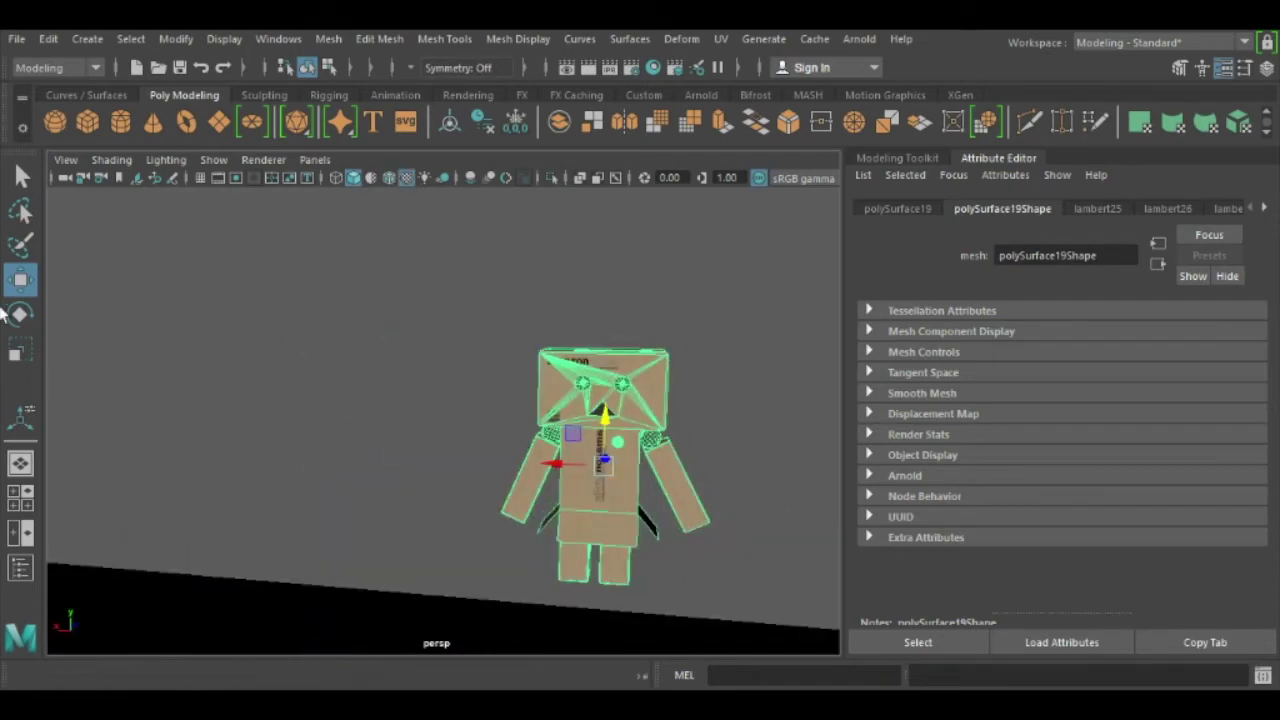
key(e)
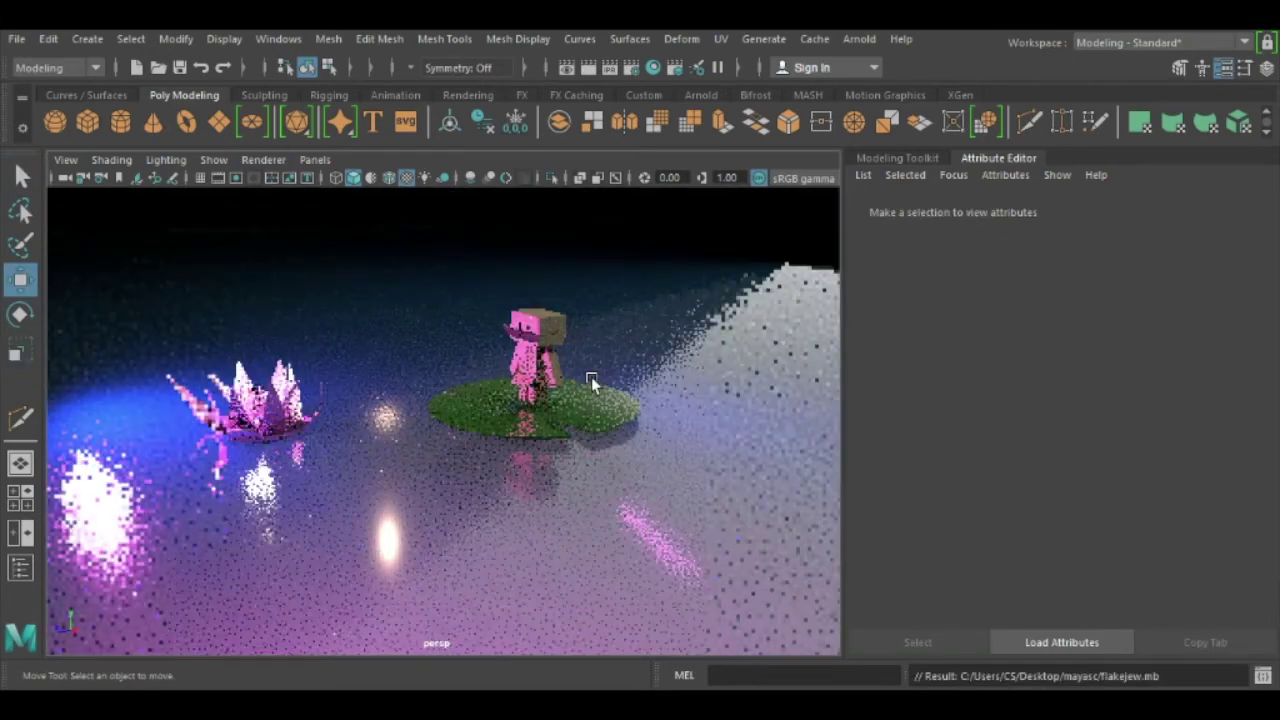
Step: Move the area light above the character, show its light settings, and save
click(591, 377)
key(Caps_Lock)
key(q)
click(378, 294)
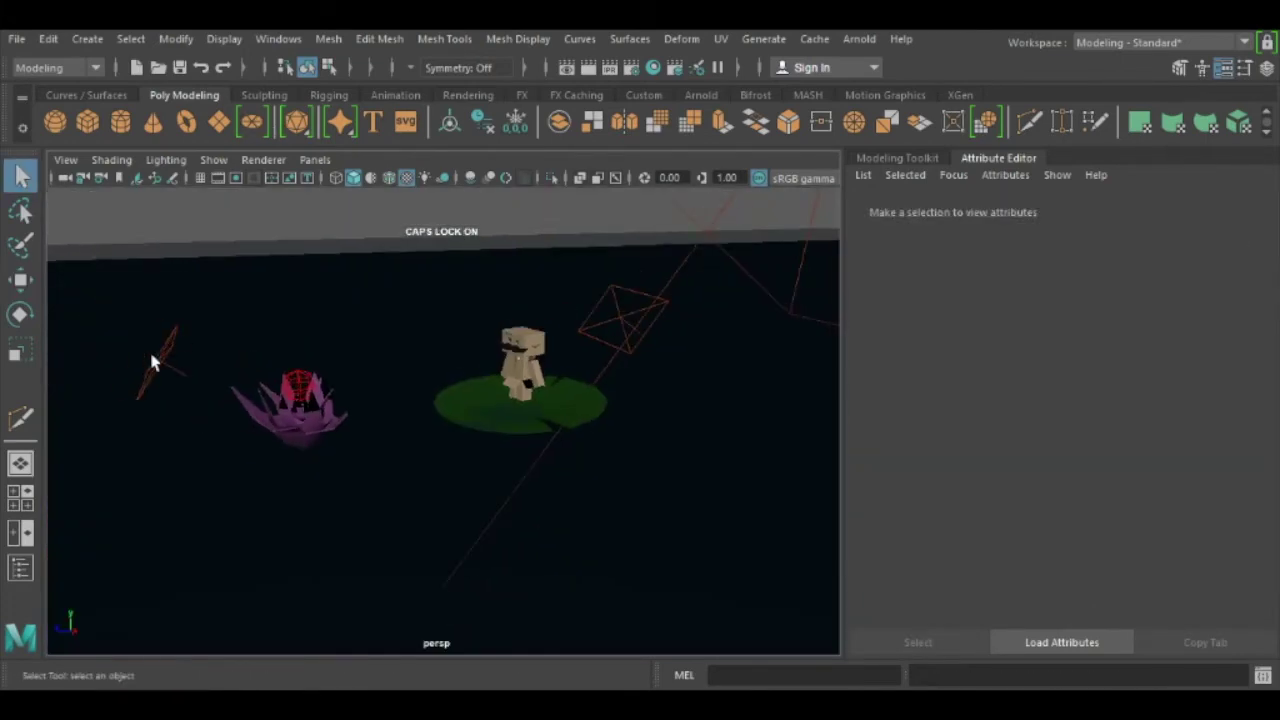
click(185, 350)
key(e)
click(20, 280)
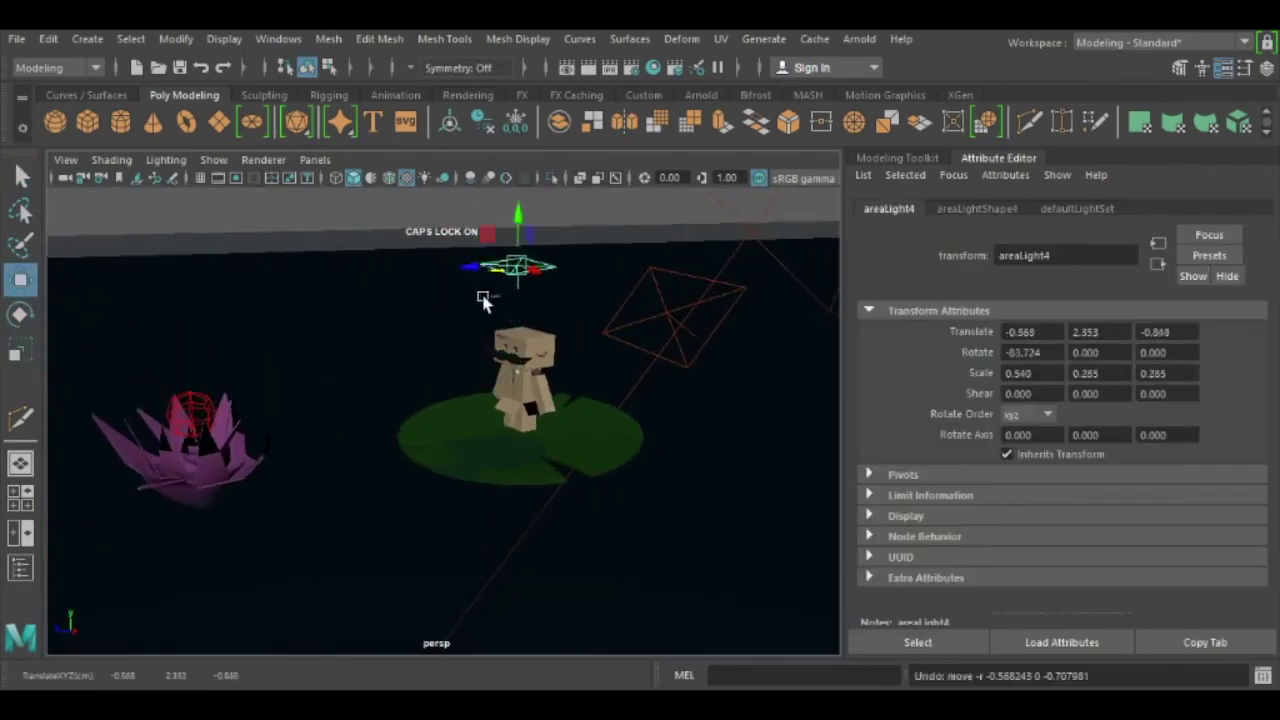
alt+drag(440, 450, 480, 500)
click(977, 208)
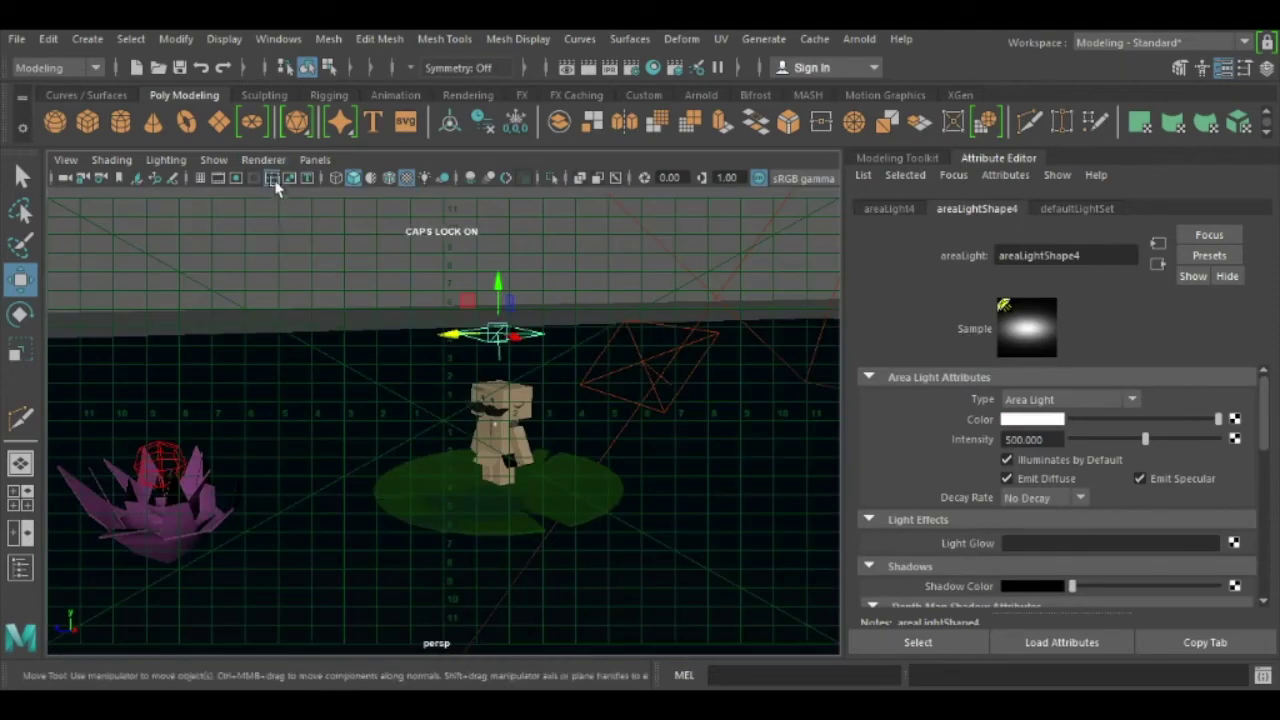
key(ctrl+s)
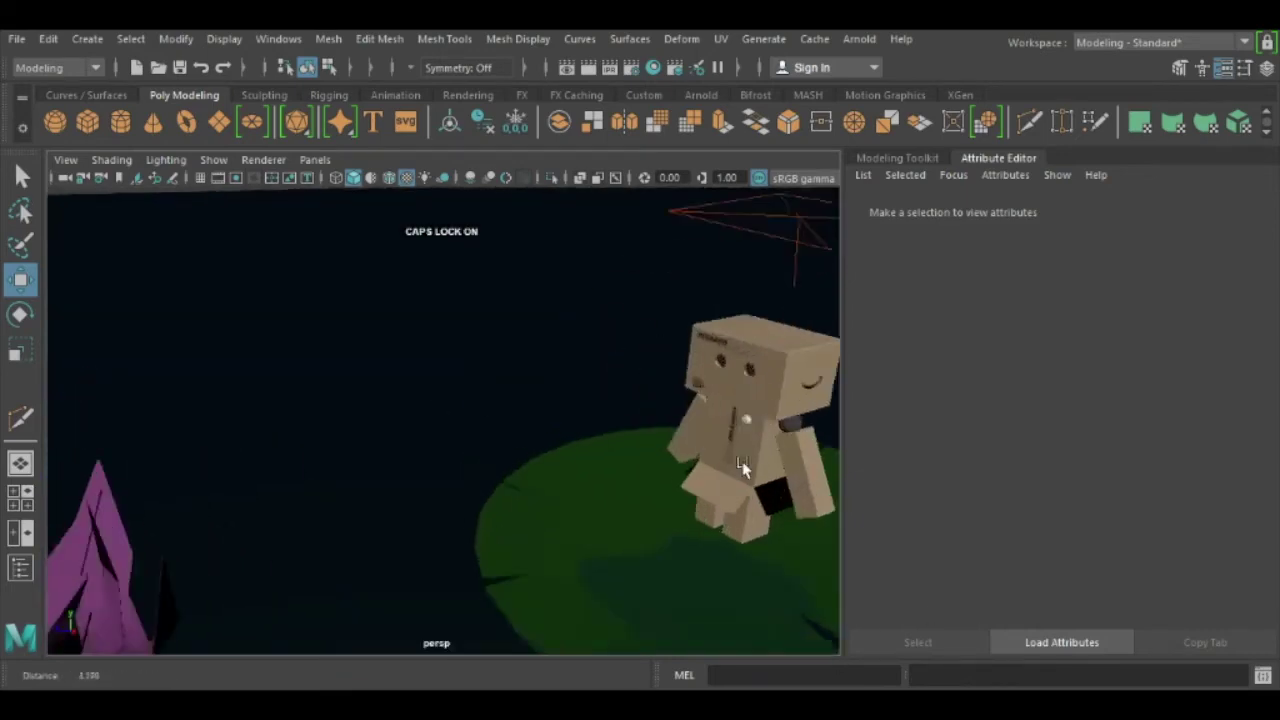
Step: Reselect the area light over the character at intensity 50 and view it in Arnold render
click(575, 443)
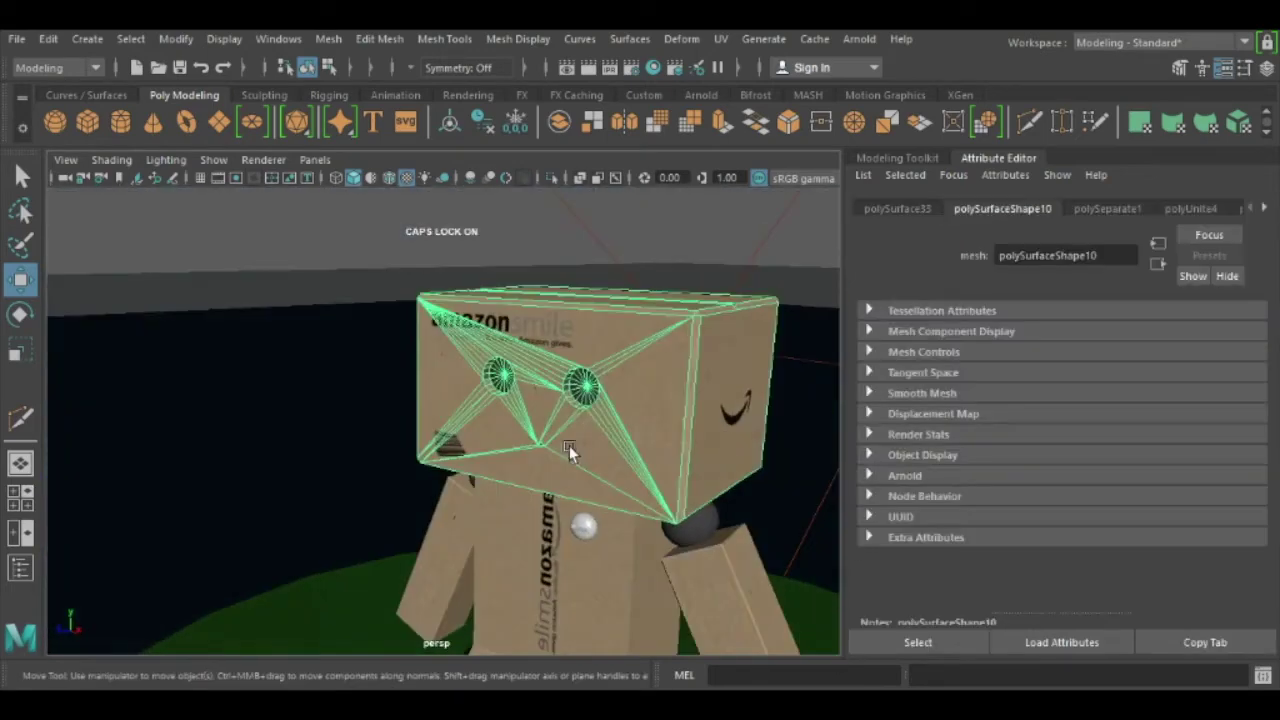
scroll(434, 501, down, 5)
key(r)
scroll(285, 234, down, 5)
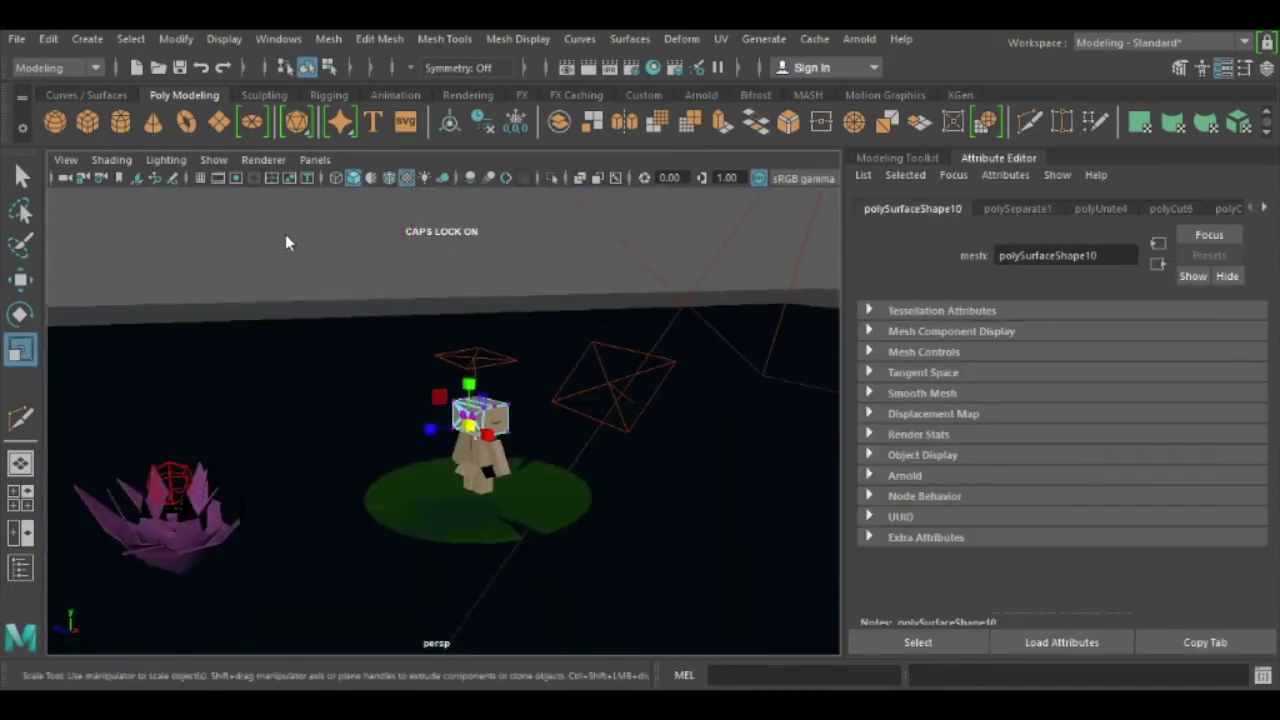
click(285, 234)
click(558, 360)
key(r)
click(263, 159)
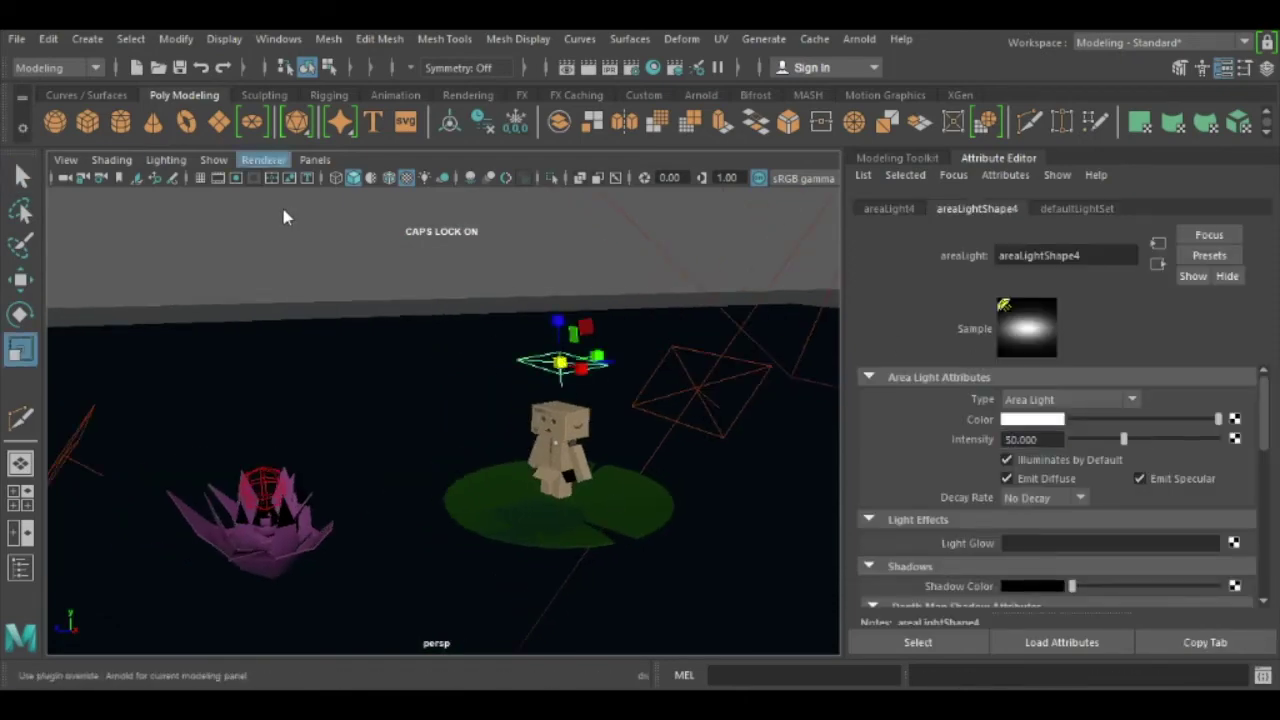
click(286, 214)
click(317, 232)
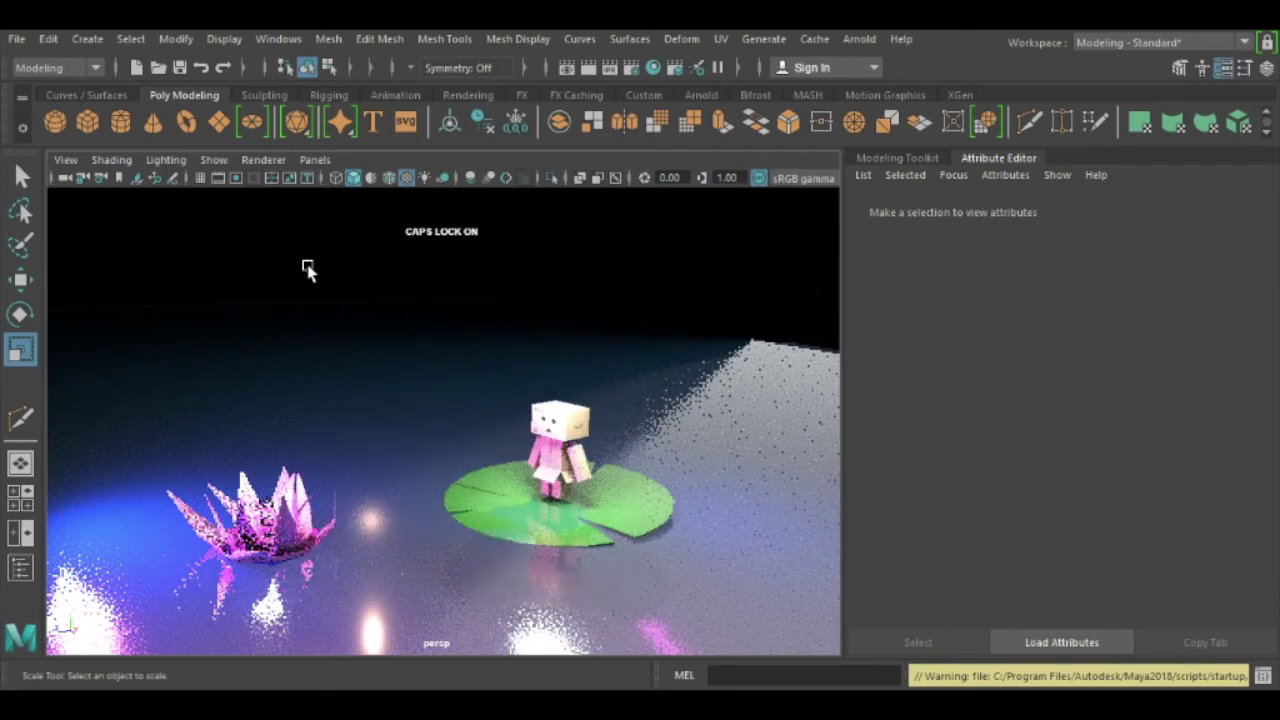
Step: Save flakejew.mb and orbit the camera higher to look down on the pond
key(ctrl+s)
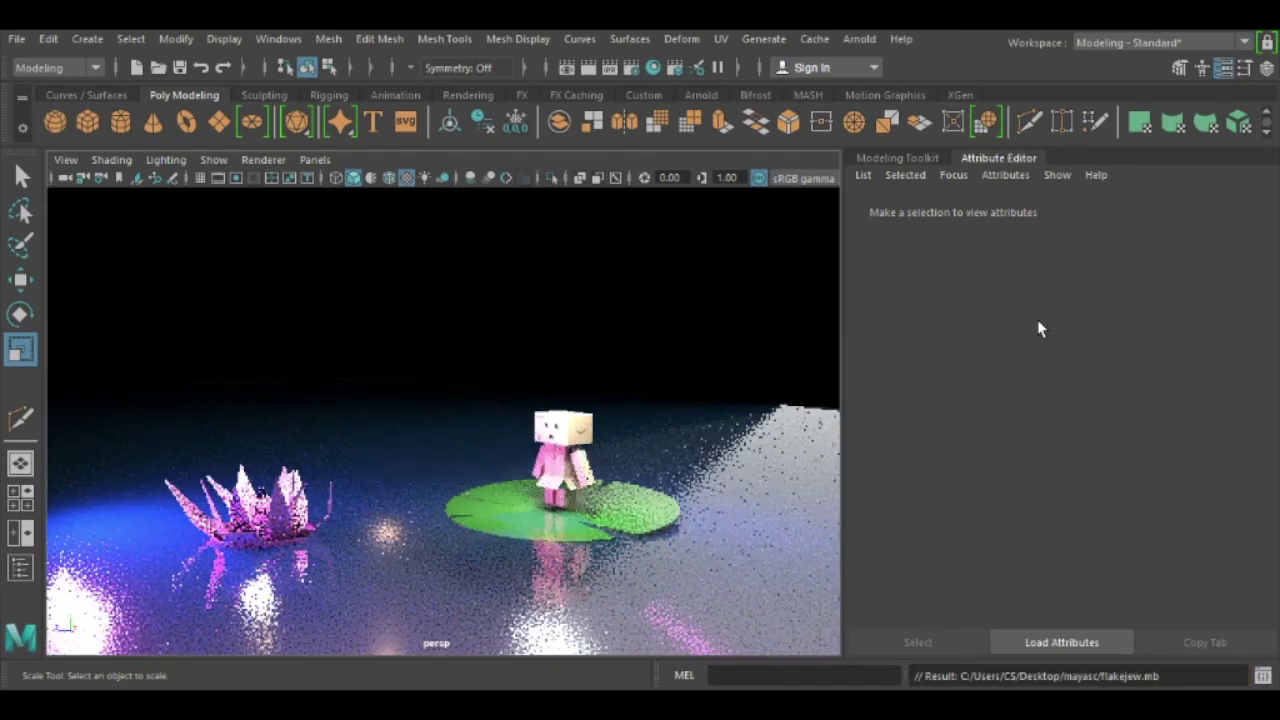
key(q)
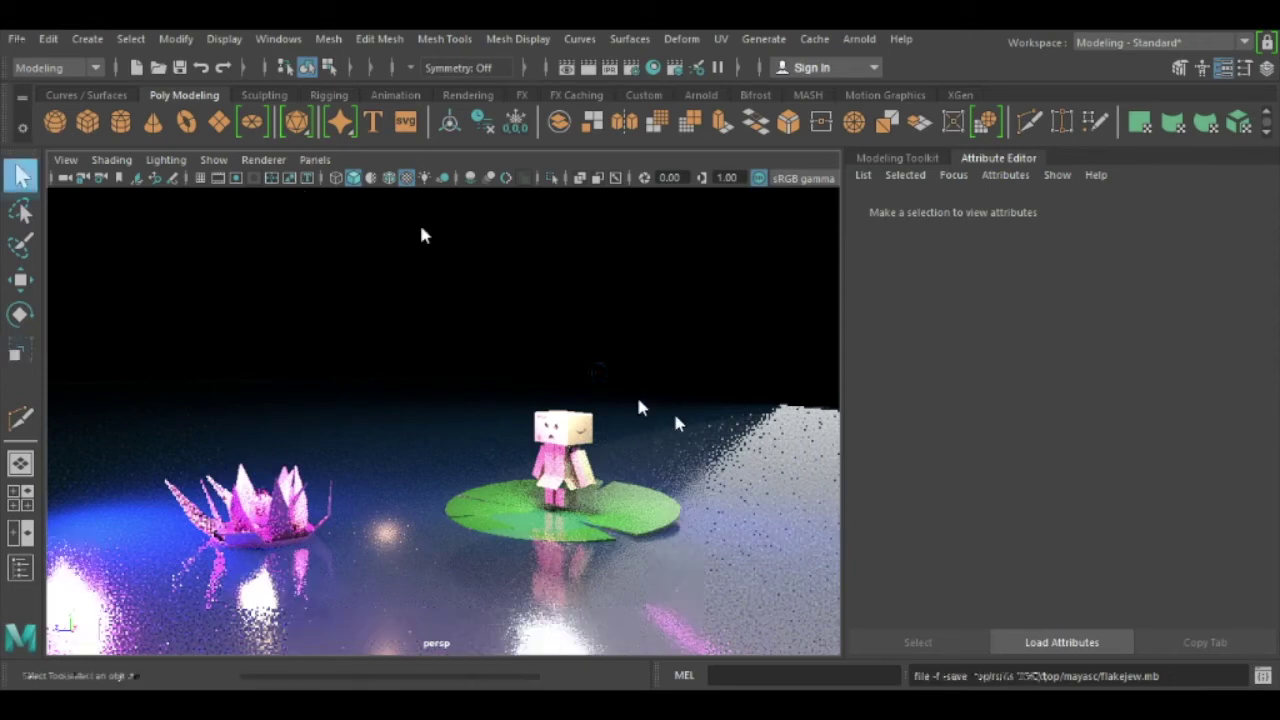
key(r)
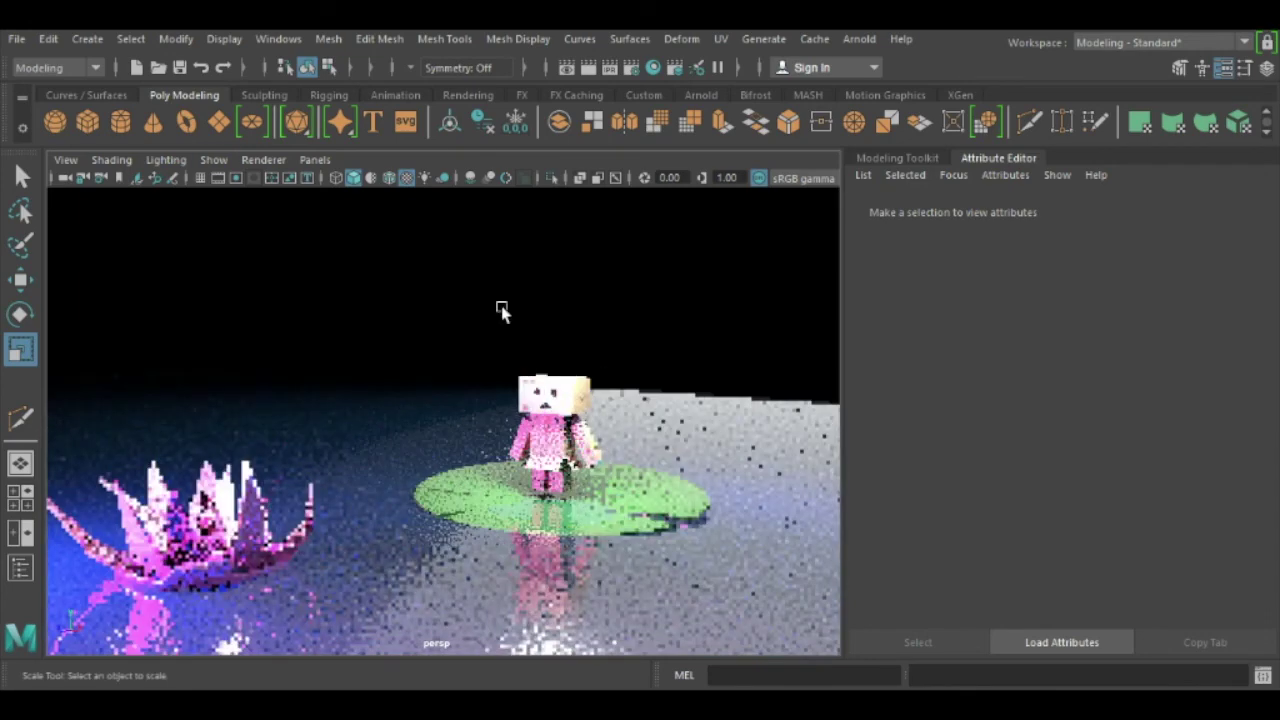
alt+drag(500, 309, 560, 300)
key(e)
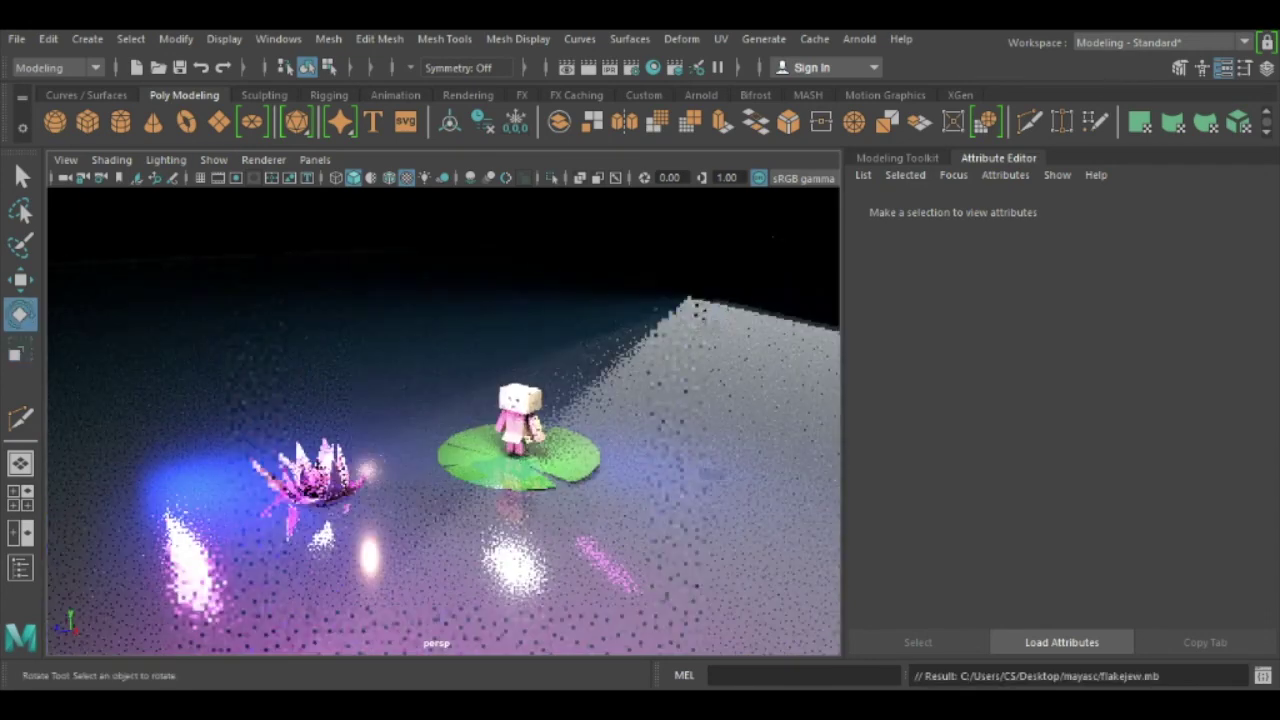